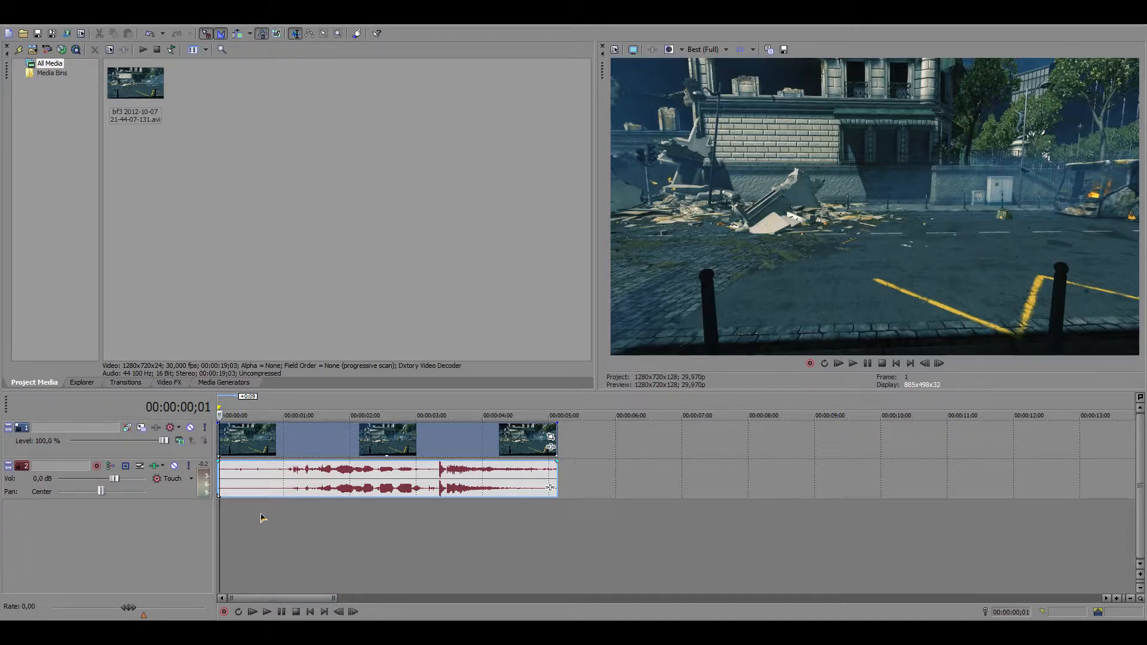
Step: Play the gameplay clip from its beginning to review the soldier's run across the street
left_click(249, 484)
scroll(250, 484, "up", 3)
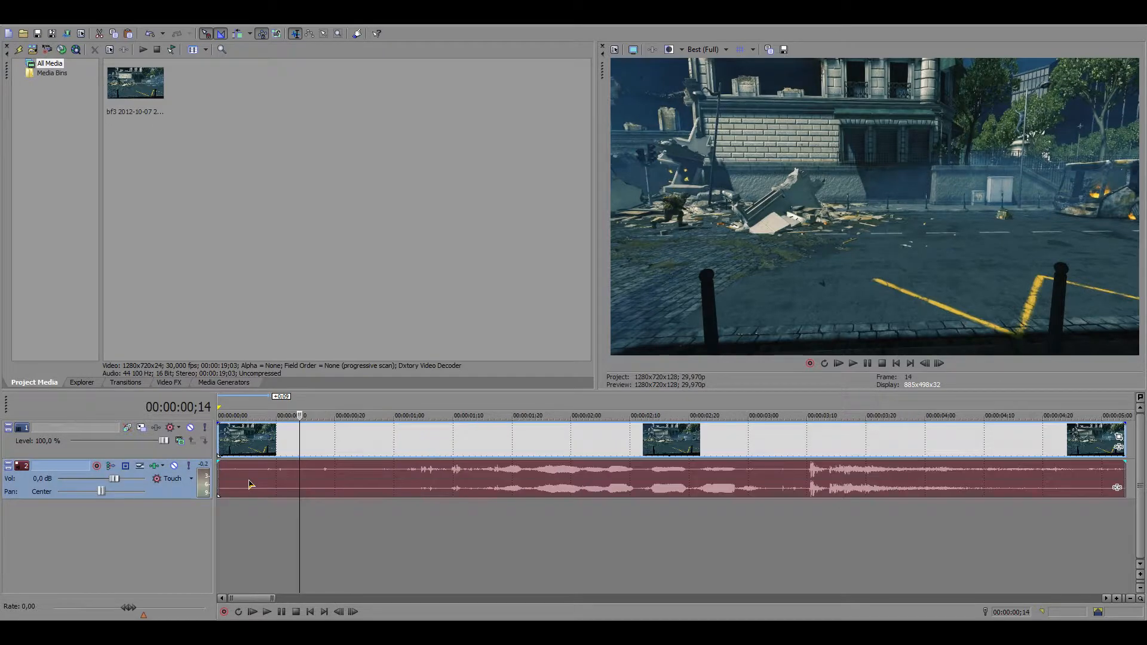
left_click(236, 481)
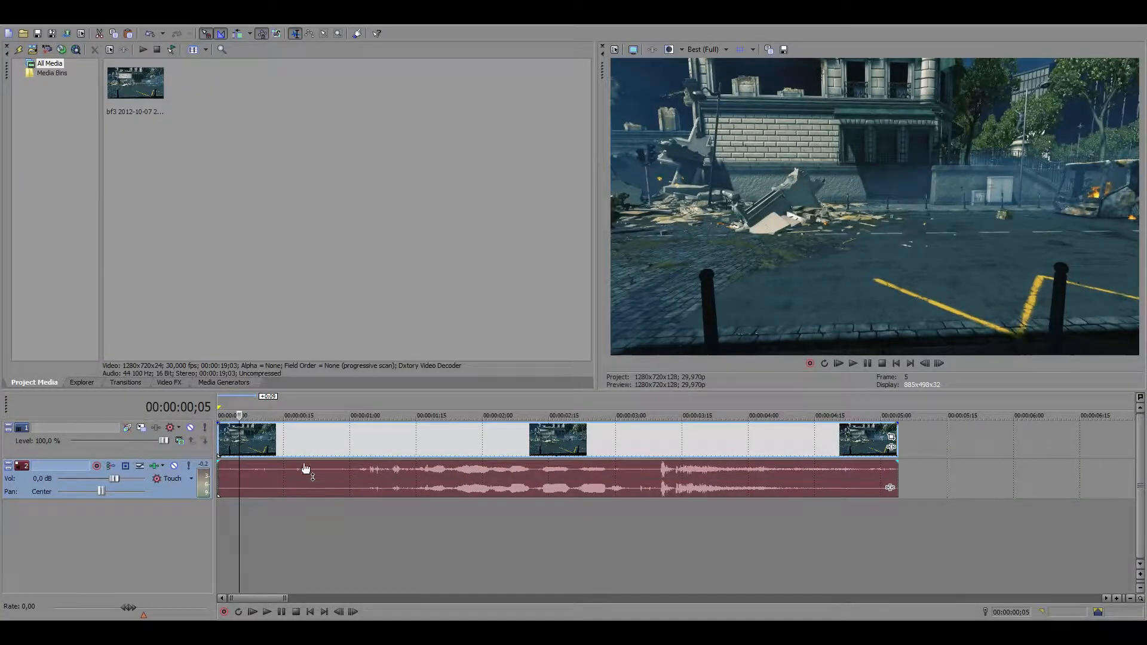
left_click(289, 453)
left_click(235, 452)
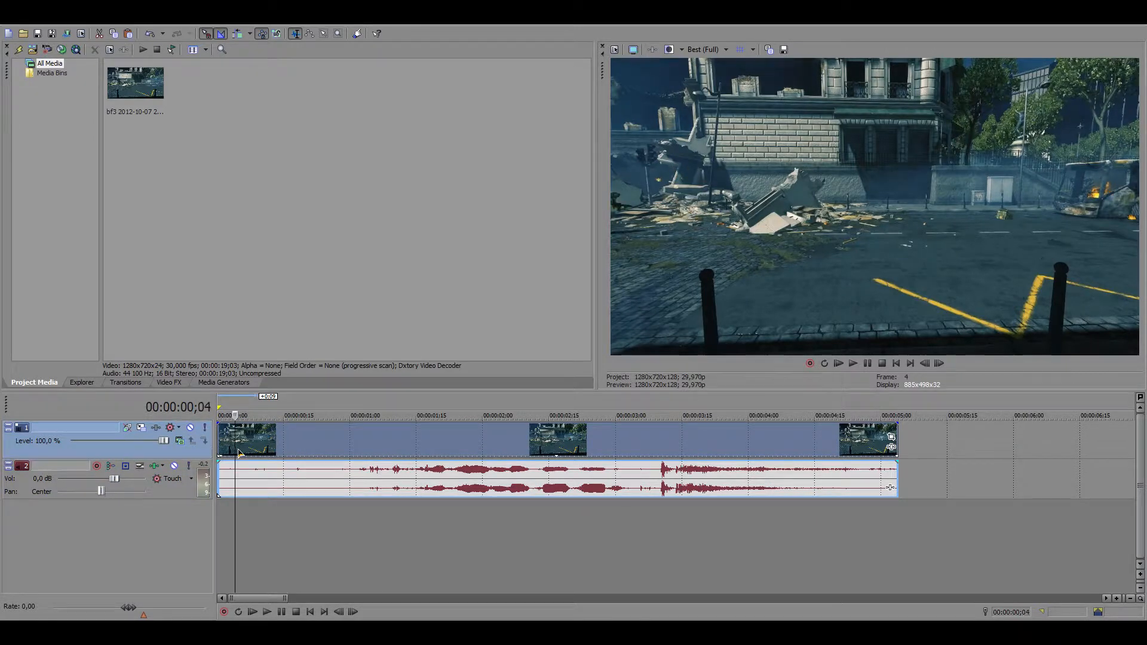
left_click(323, 451)
left_click(227, 449)
key("space")
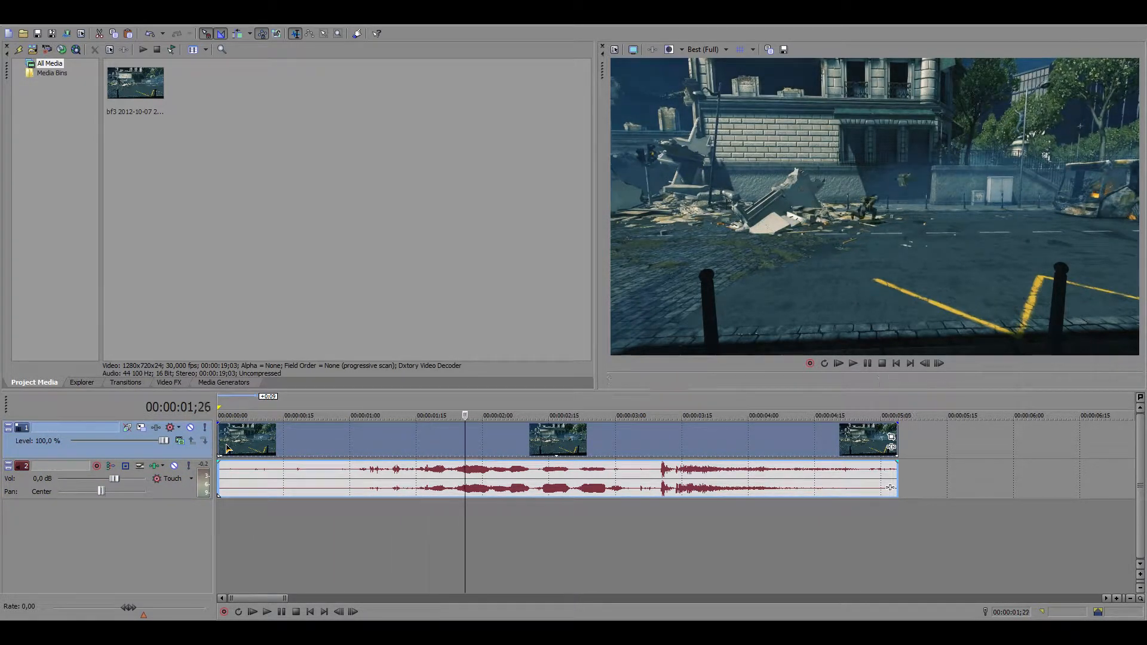
key("space")
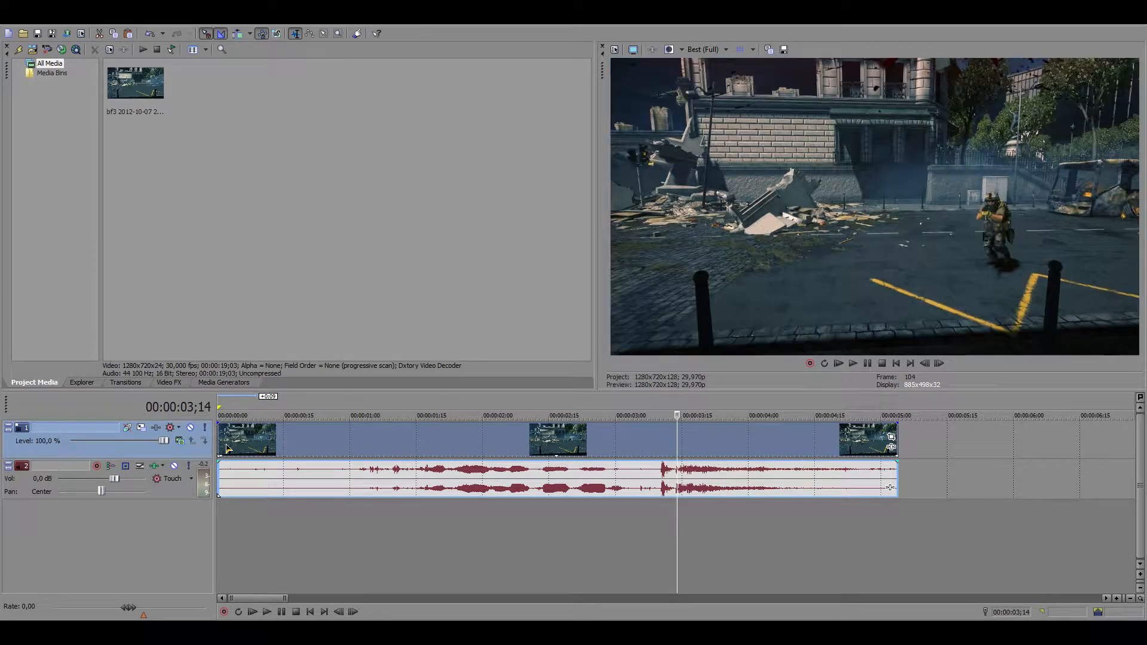
left_click(246, 442)
key("space")
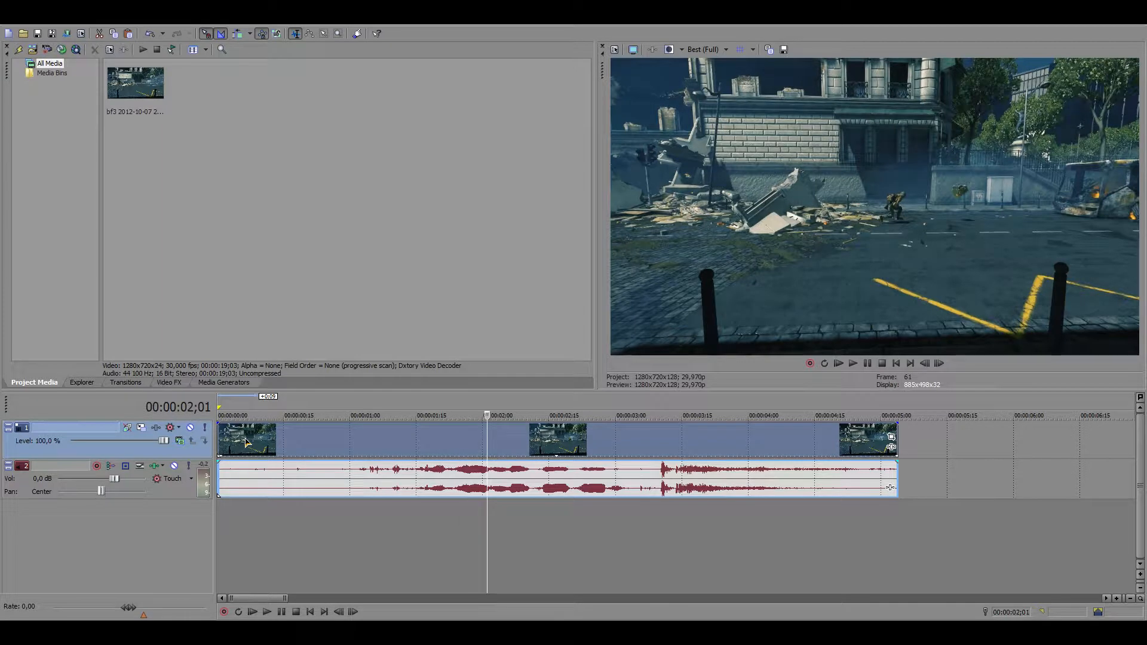
Step: Step backward frame by frame through the middle of the soldier's run to examine the movement
key("Left")
key("Left")
key("Left")
key("Left")
key("Left")
key("Left")
key("Left")
key("Left")
key("Left")
key("Left")
key("Left")
key("Left")
key("Left")
key("Left")
key("Left")
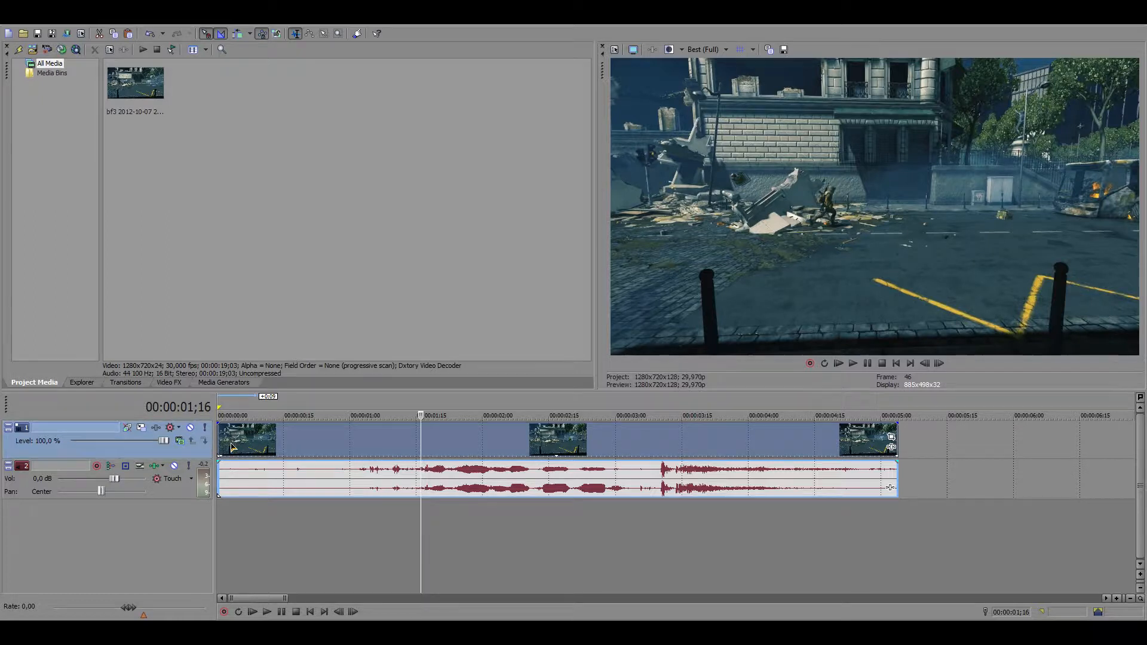
Step: Place the playhead at 00:00:00;09, where the soldier has fully entered the shot
left_click(230, 448)
key("Right")
key("Right")
key("Right")
key("Right")
key("Right")
key("Right")
key("Right")
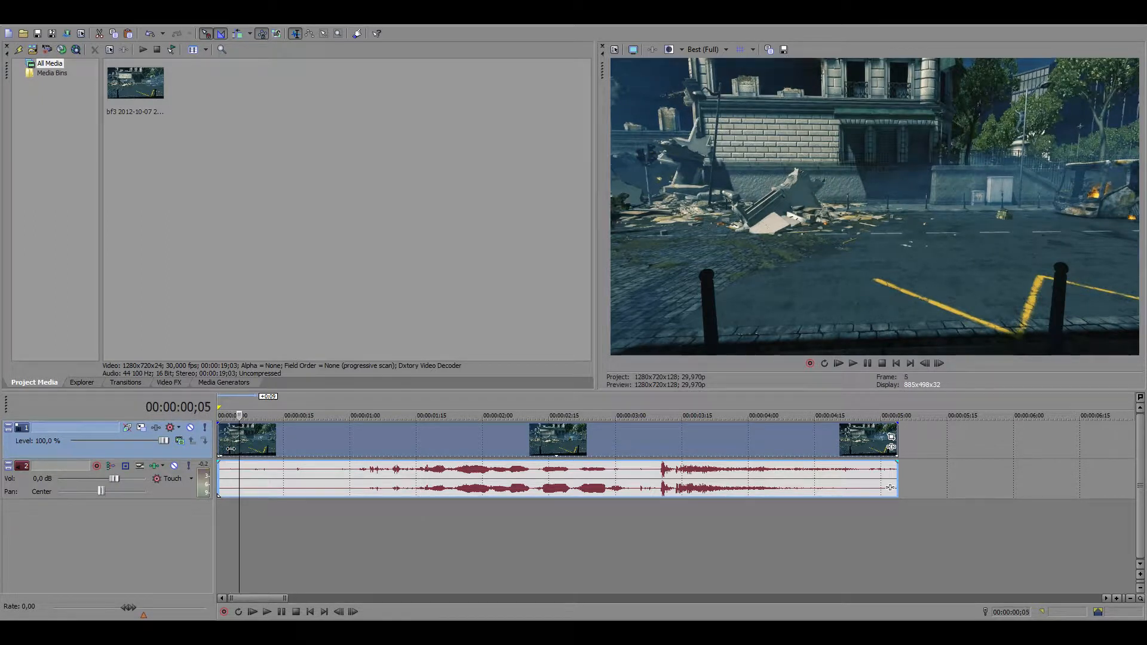
key("Left")
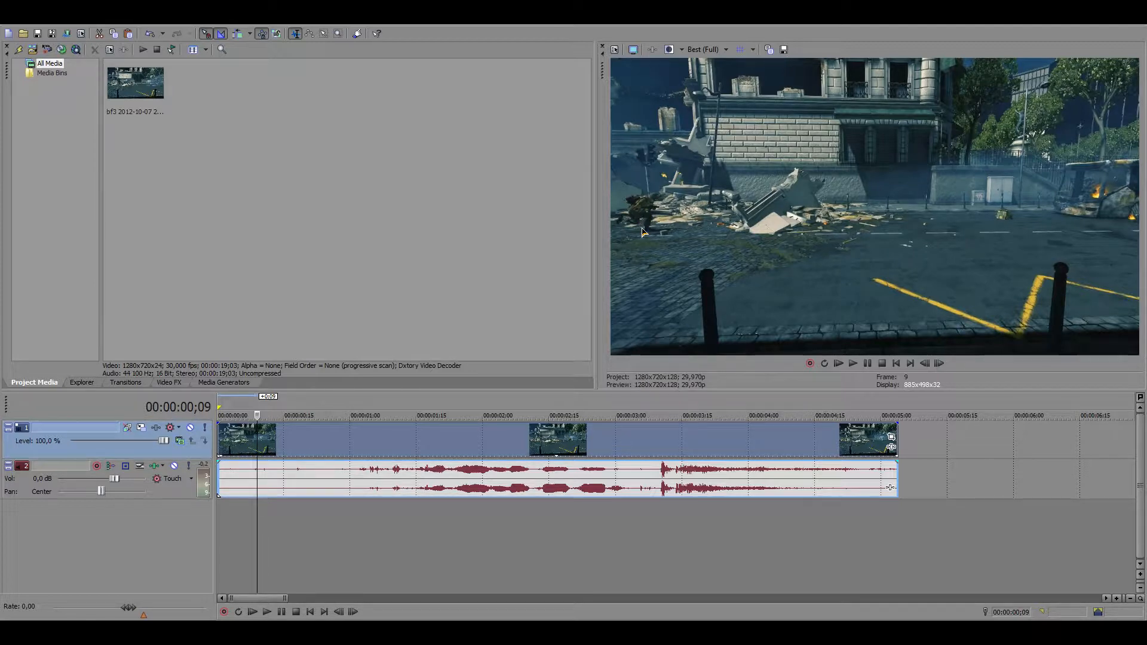
Step: Enlarge the video preview and insert an empty video track above the gameplay clip
left_click_drag(529, 389, 519, 442)
left_click_drag(596, 329, 556, 328)
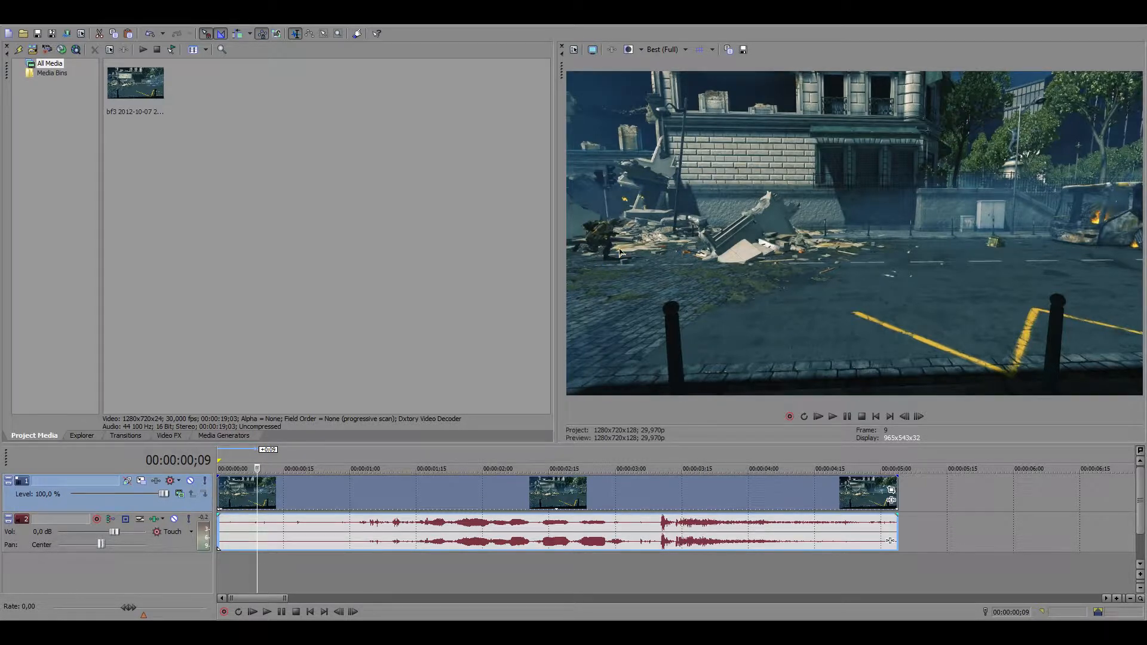
right_click(58, 507)
left_click(146, 362)
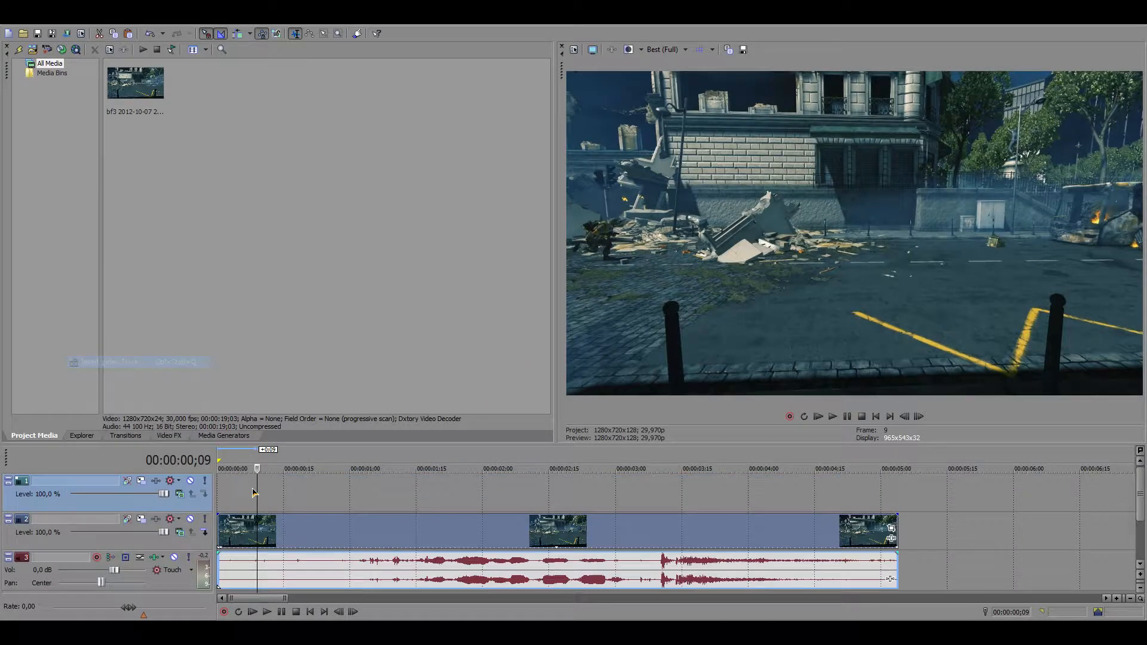
Step: Save a snapshot of the current frame as the JPEG file Image1 in the Tutorial folder
left_click(744, 50)
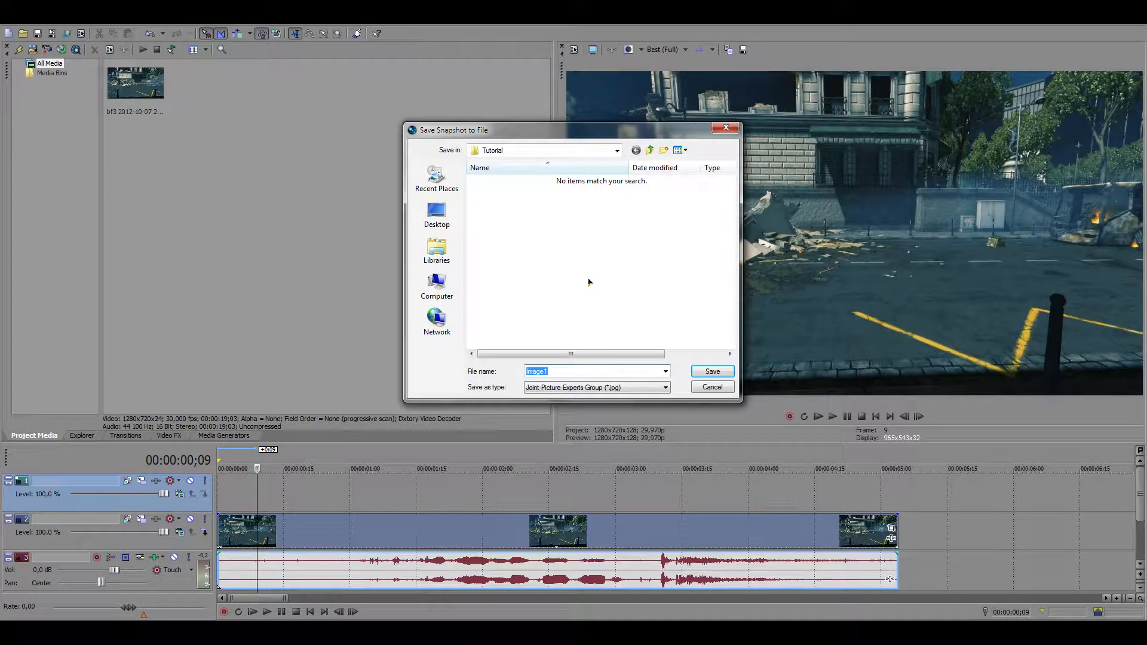
left_click_drag(671, 126, 461, 118)
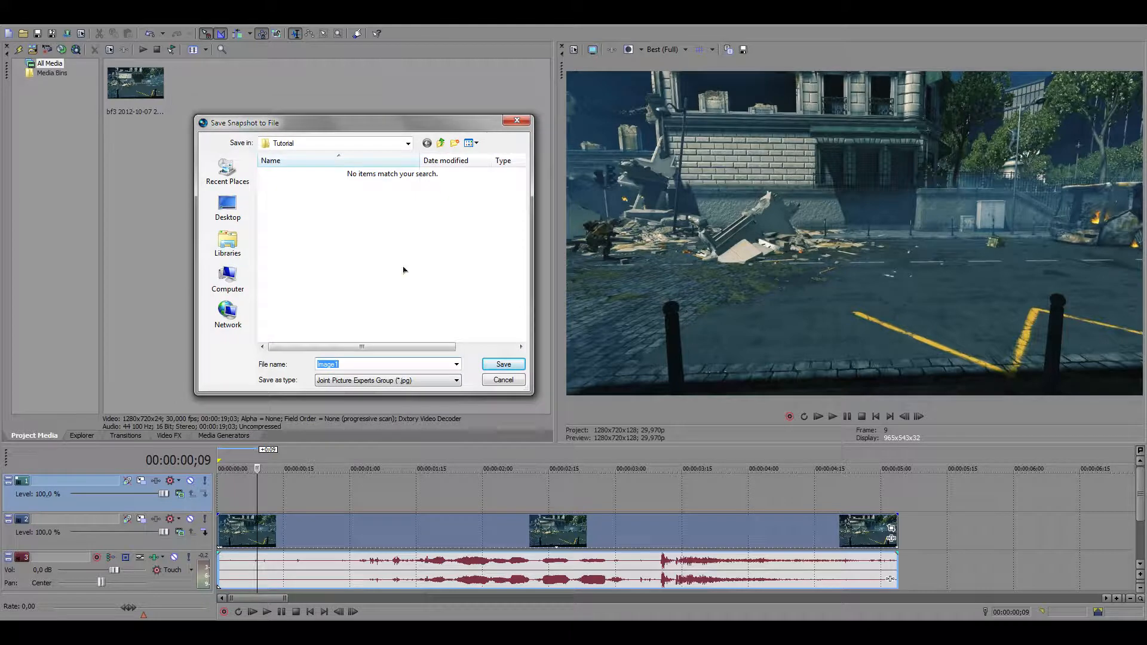
left_click(504, 364)
Step: Place Image1.jpg on the empty upper track at 00:00:00;09 and shorten it to end just past 00:00:03;15
left_click_drag(202, 86, 269, 493)
left_click_drag(919, 499, 685, 499)
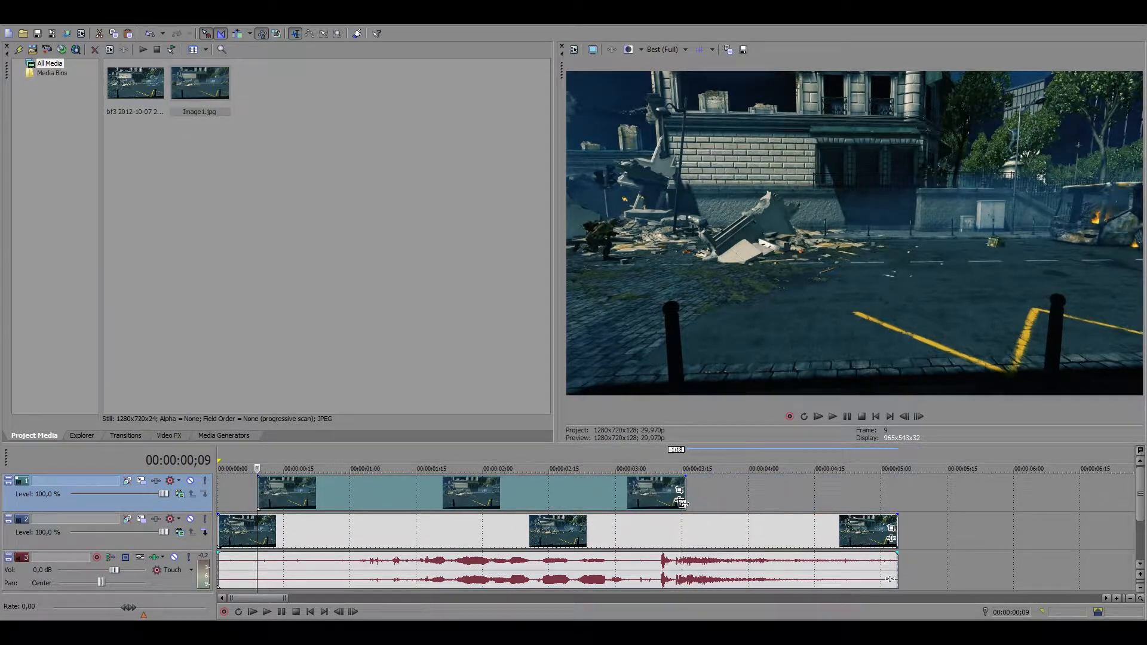
Step: Step backward frame by frame through the part of the timeline covered by the still image
left_click(636, 545)
key("Left")
key("Left")
key("Left")
key("Left")
key("Left")
key("Left")
key("Left")
key("Left")
key("Left")
key("Left")
key("Left")
key("Left")
key("Left")
key("Left")
key("Left")
key("Left")
key("Left")
key("Left")
key("Left")
key("Left")
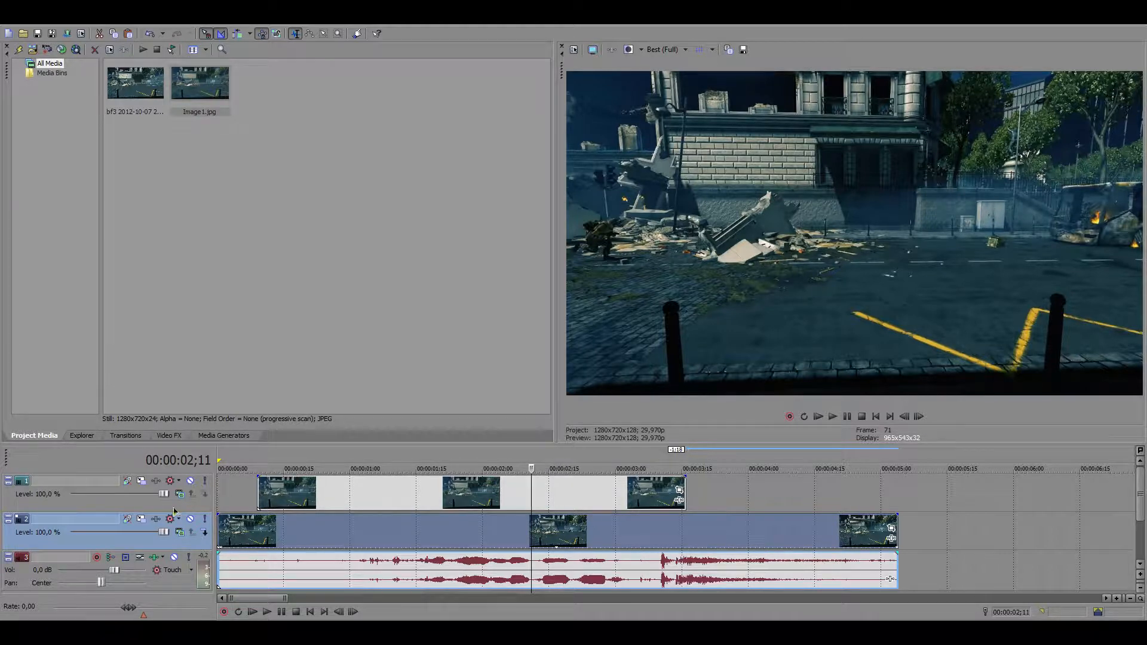
Step: Mute the still image's track and place the playhead near 00:00:03;07, where the soldier approaches the camera
left_click(190, 481)
key("space")
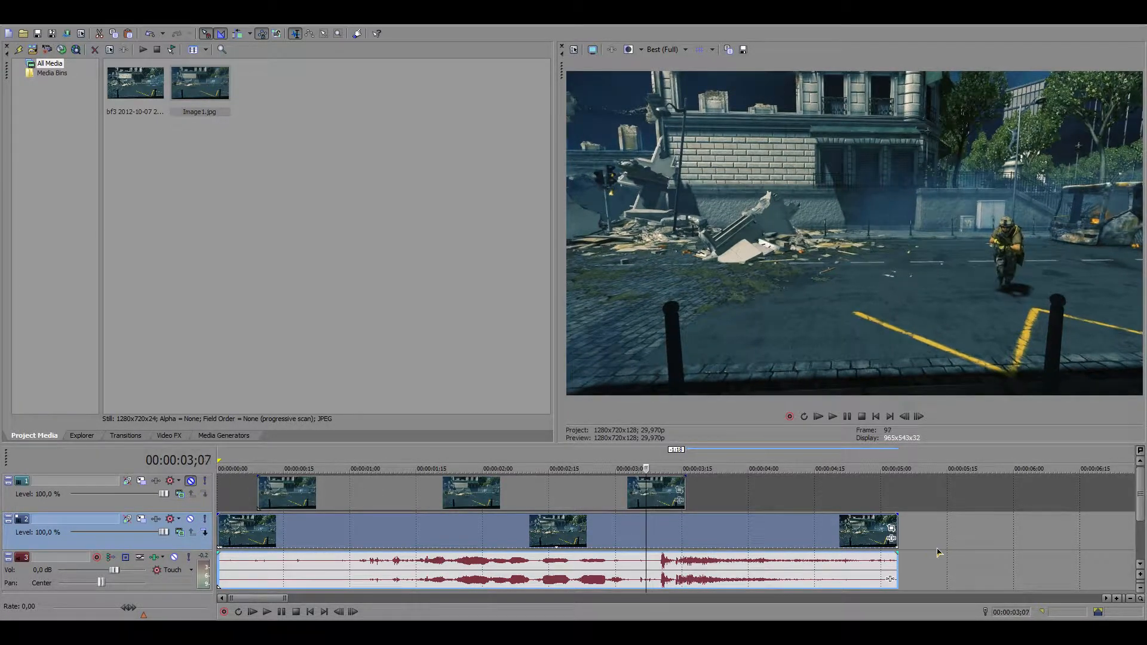
key("Left")
key("Right")
key("Right")
key("Left")
Step: Trim the gameplay clip and the still image to end together shortly after 00:00:03;07, and unmute the upper track
left_click_drag(892, 539, 653, 539)
left_click(680, 495)
left_click_drag(680, 494, 654, 495)
left_click(610, 505)
left_click(191, 481)
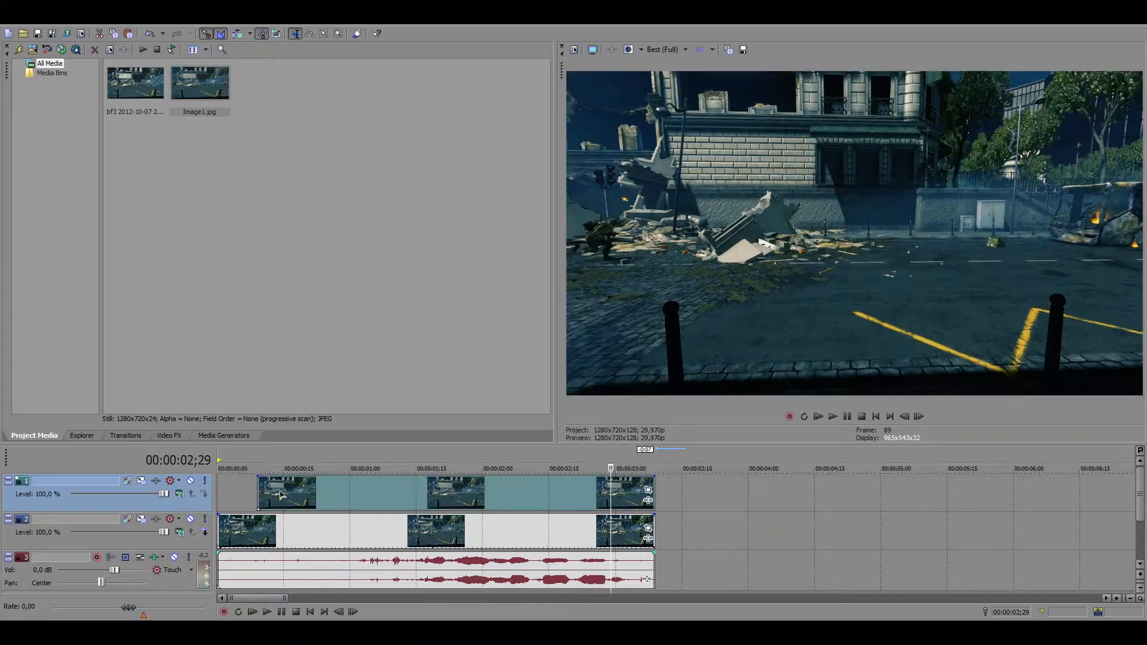
Step: Play back the section covered by the still image and return the playhead to 00:00:00;09
left_click(257, 493)
key("Right")
key("space")
key("Return")
key("Left")
key("Left")
key("Left")
key("Left")
key("Left")
key("Left")
key("Left")
key("Left")
key("Left")
key("Left")
key("Left")
key("Left")
key("Left")
key("Left")
key("Left")
key("Left")
key("Left")
key("Left")
key("Left")
key("Left")
key("Left")
key("Left")
key("Left")
key("Left")
key("Left")
key("Left")
key("Left")
key("Left")
key("Left")
key("Left")
key("Left")
key("Left")
key("Left")
key("Left")
key("Left")
key("Left")
key("Left")
key("Left")
key("Left")
key("Left")
Step: Open Event Pan/Crop for the still image and switch to editing its mask
left_click(649, 492)
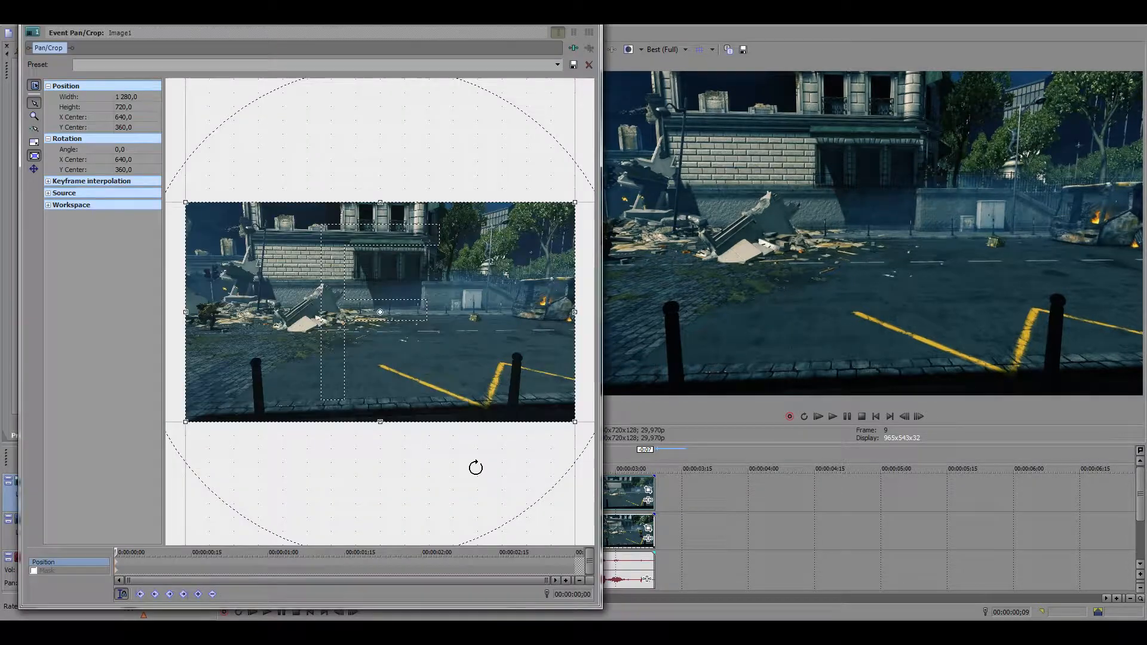
left_click(40, 571)
scroll(247, 333, "up", 3)
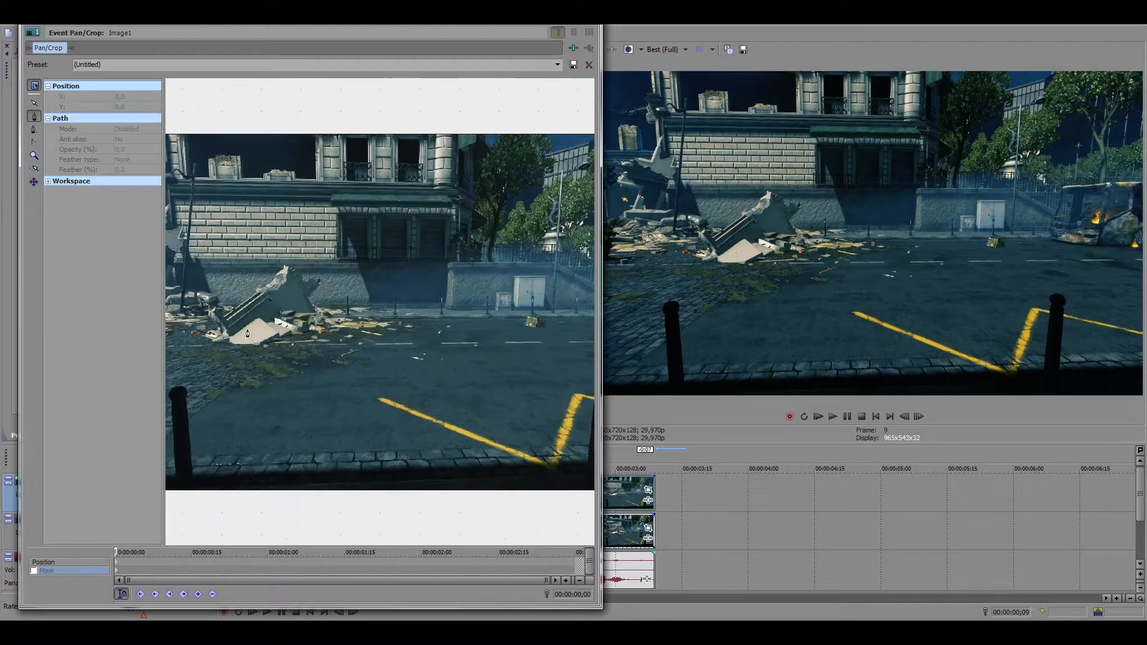
scroll(247, 333, "up", 3)
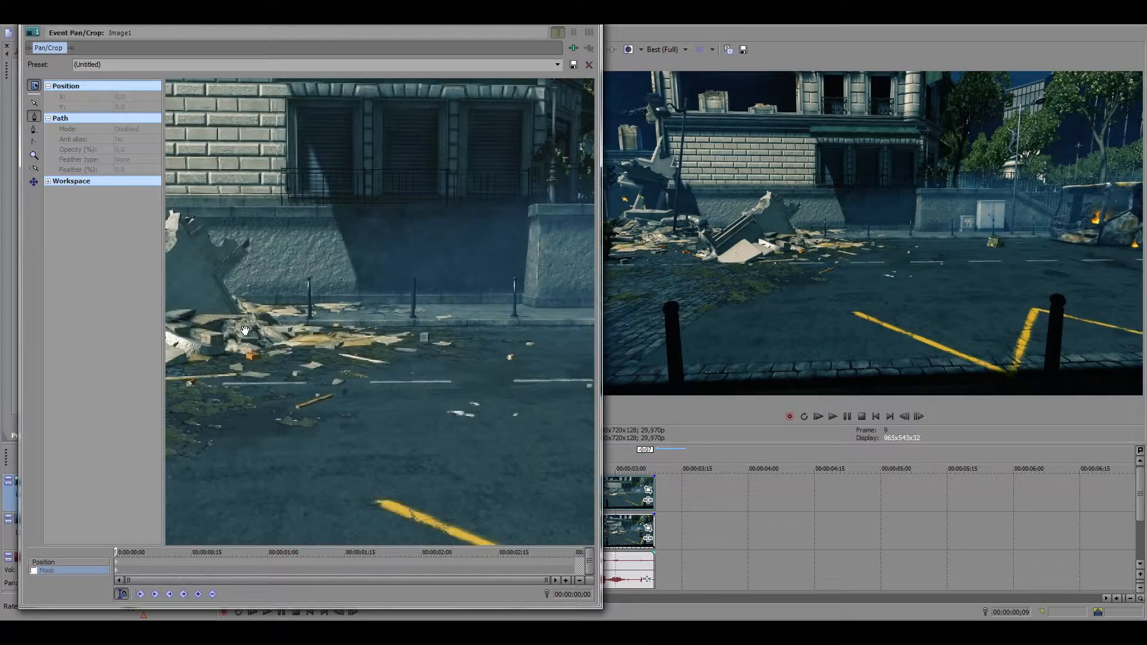
left_click_drag(248, 329, 463, 328)
left_click_drag(294, 345, 651, 351)
scroll(421, 366, "up", 3)
scroll(418, 367, "up", 1)
left_click_drag(364, 391, 474, 415)
scroll(448, 411, "up", 1)
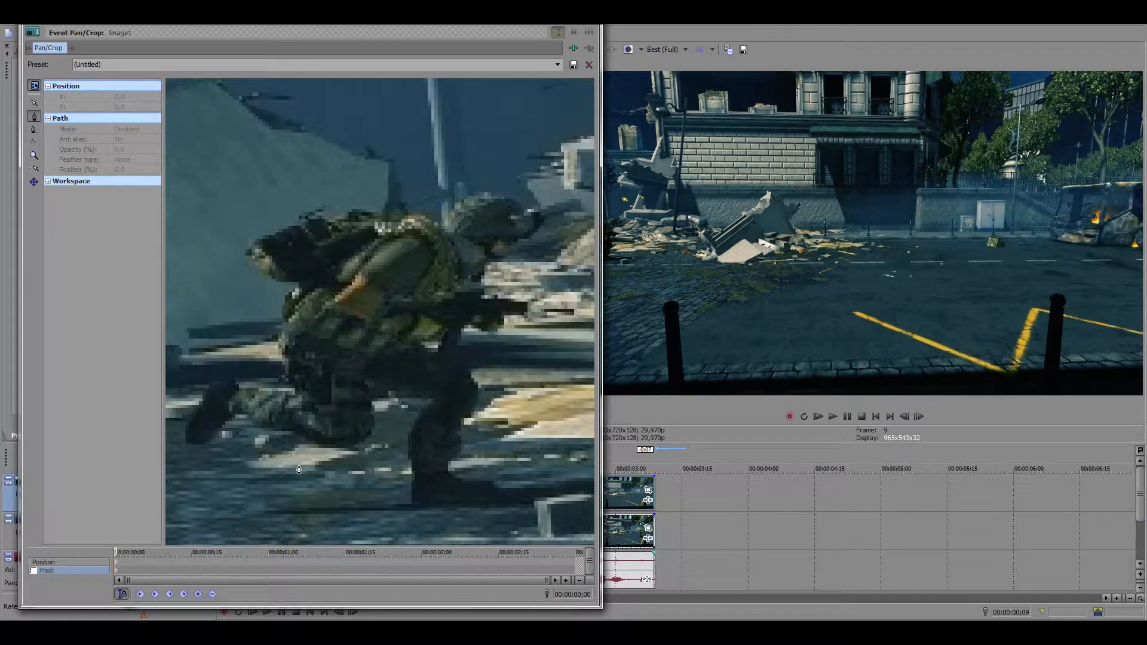
Step: Trace the mask path from the soldier's rear foot up over the backpack to the top of the helmet
left_click(230, 423)
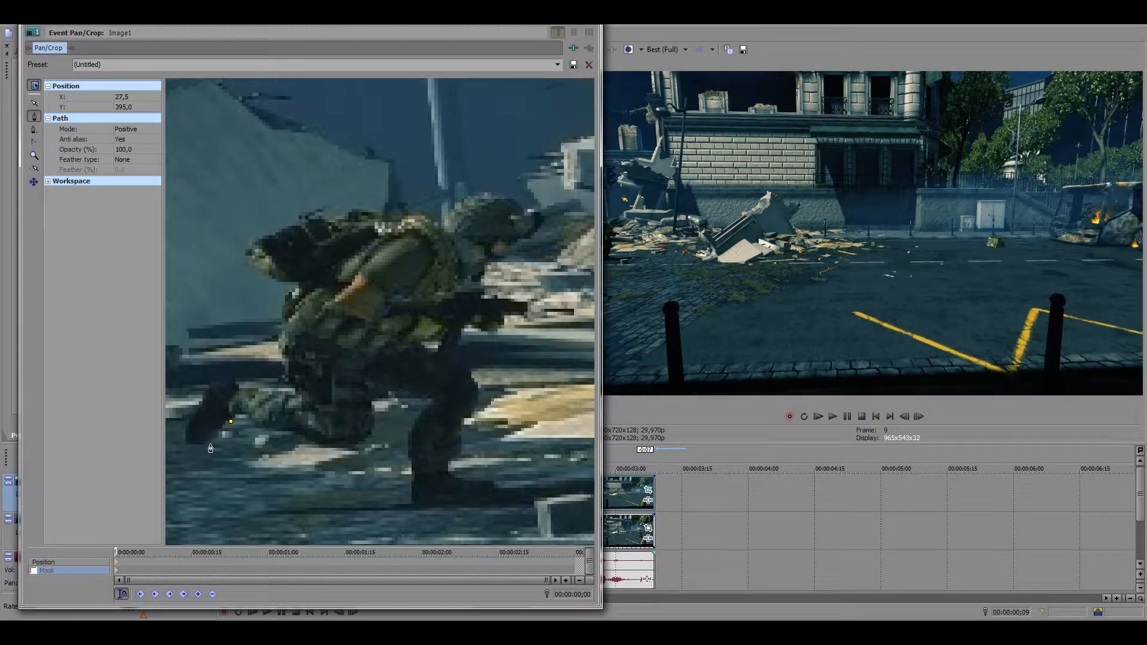
left_click(186, 445)
left_click(215, 384)
left_click(298, 284)
left_click(400, 218)
left_click(452, 208)
left_click(482, 194)
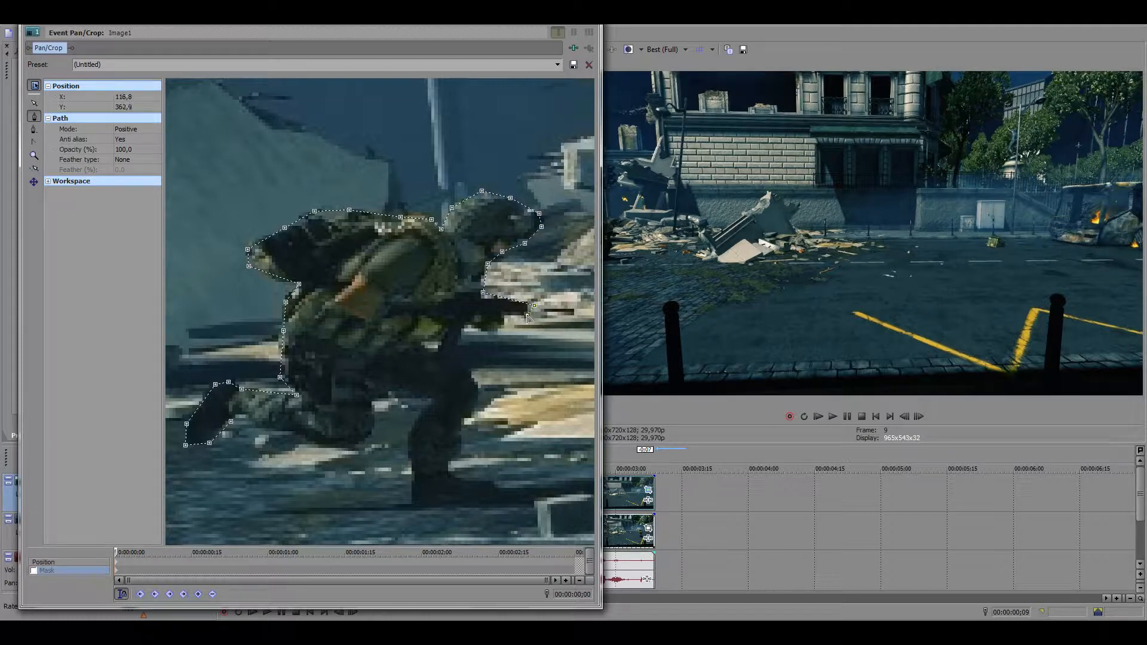
Step: Continue the mask path below the rifle and around both legs, closing it at the rear foot
left_click(498, 333)
left_click_drag(455, 466, 449, 466)
left_click(495, 485)
left_click(411, 507)
left_click(381, 389)
left_click(376, 428)
left_click(366, 441)
left_click(254, 419)
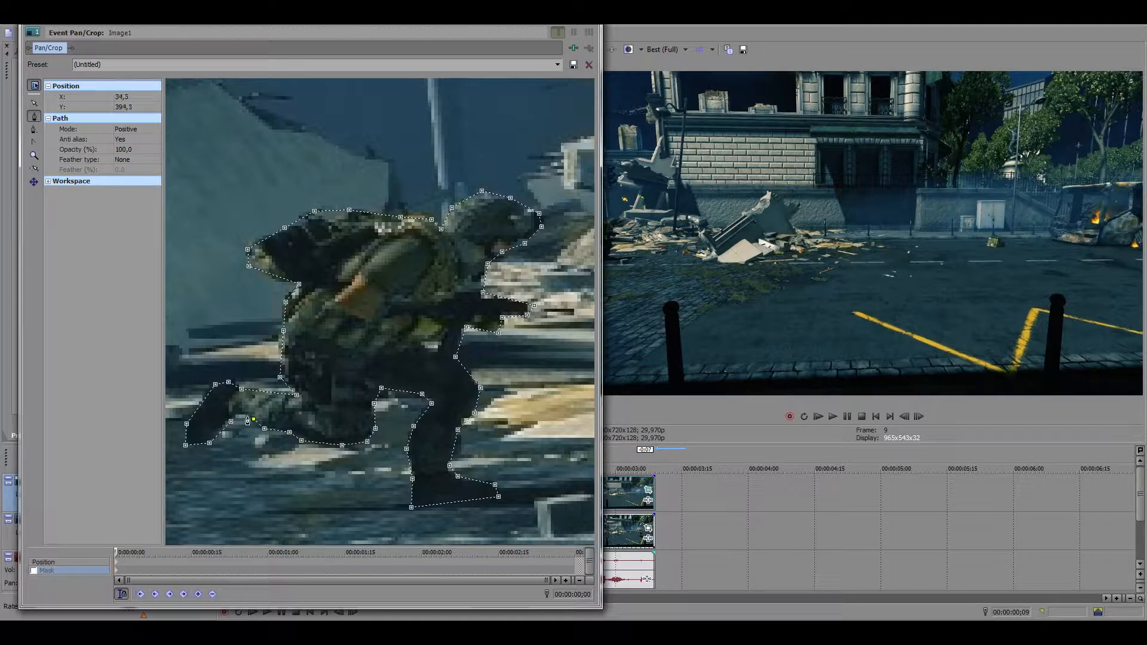
left_click(230, 422)
left_click(233, 422)
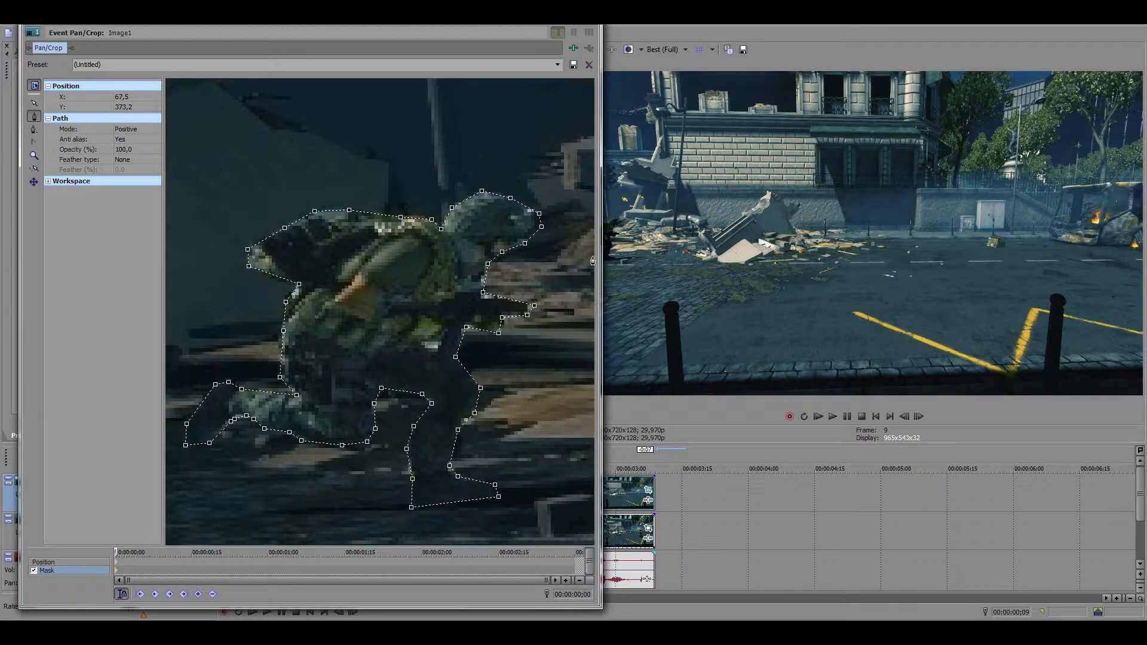
Step: Set the mask's feather type to Both and its feather amount to 0,5 %
mouse_move(599, 246)
left_mouse_down()
mouse_move(546, 254)
mouse_move(597, 263)
left_mouse_up()
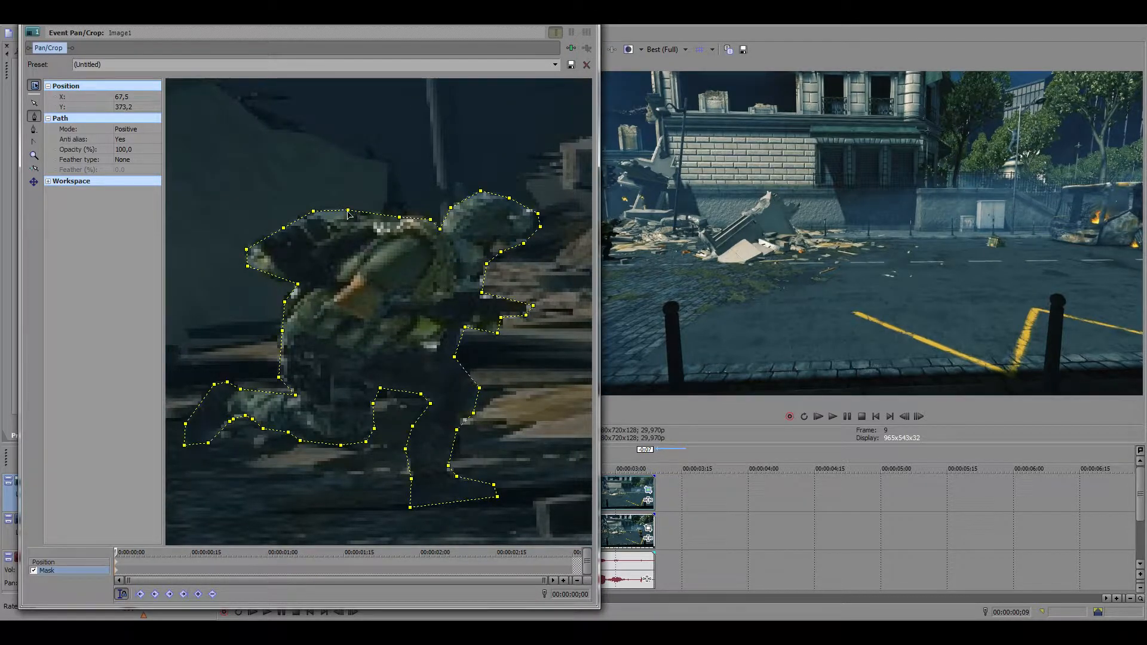
left_click(129, 160)
left_click(124, 184)
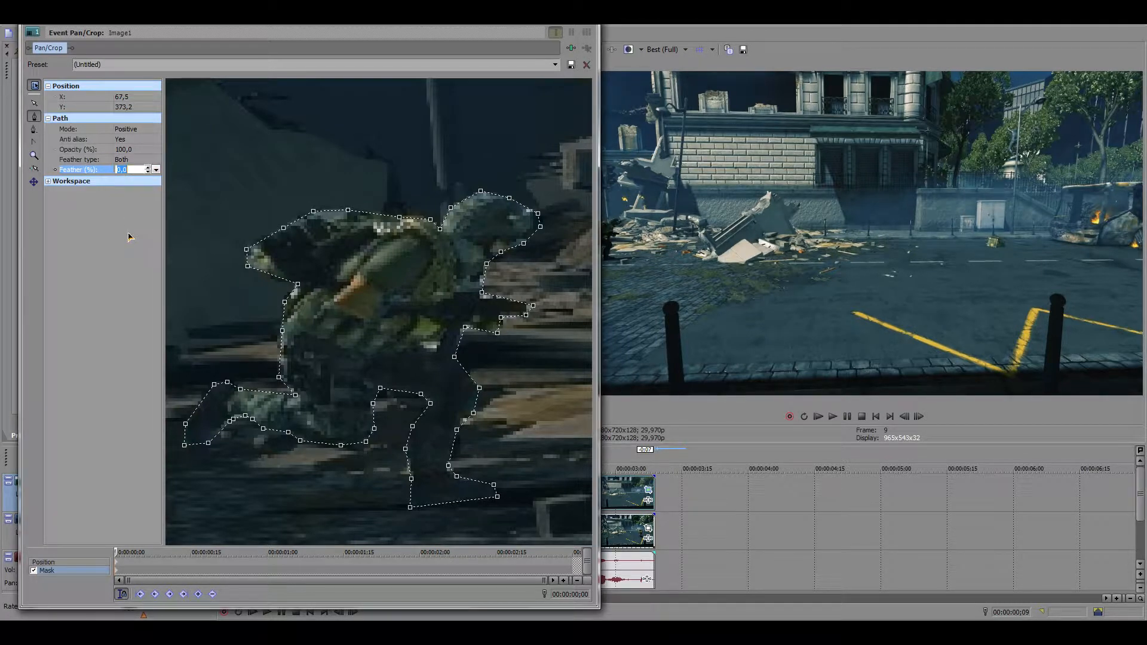
type("0,5")
left_click(102, 241)
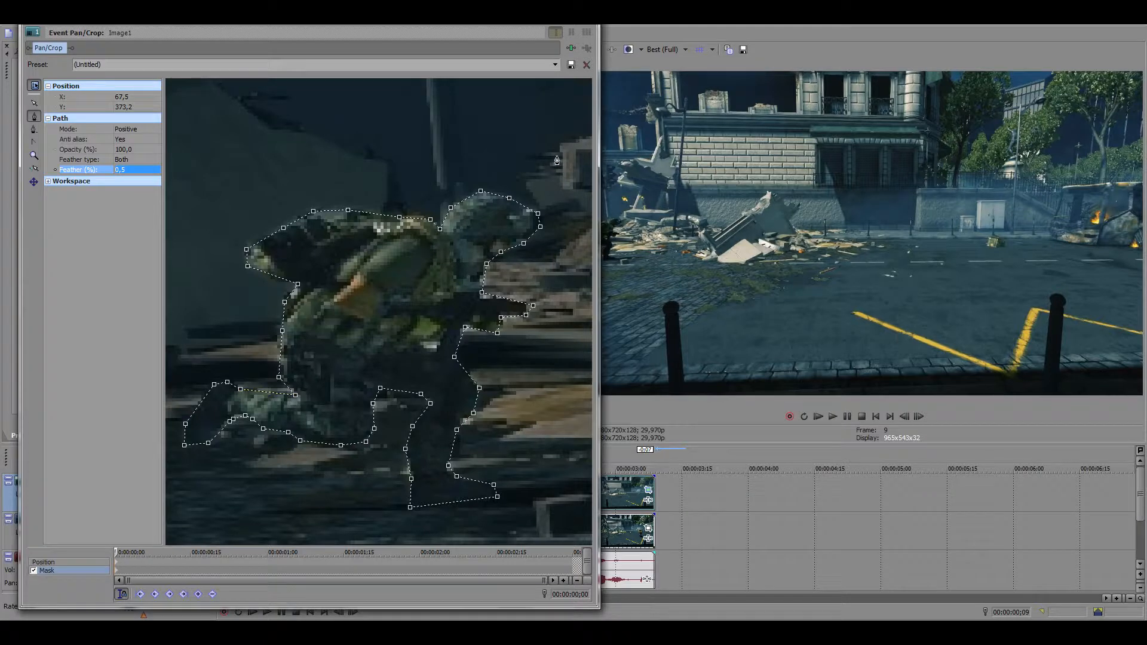
Step: Close the mask editor and play the composite from just before the masked still image
key("alt+F4")
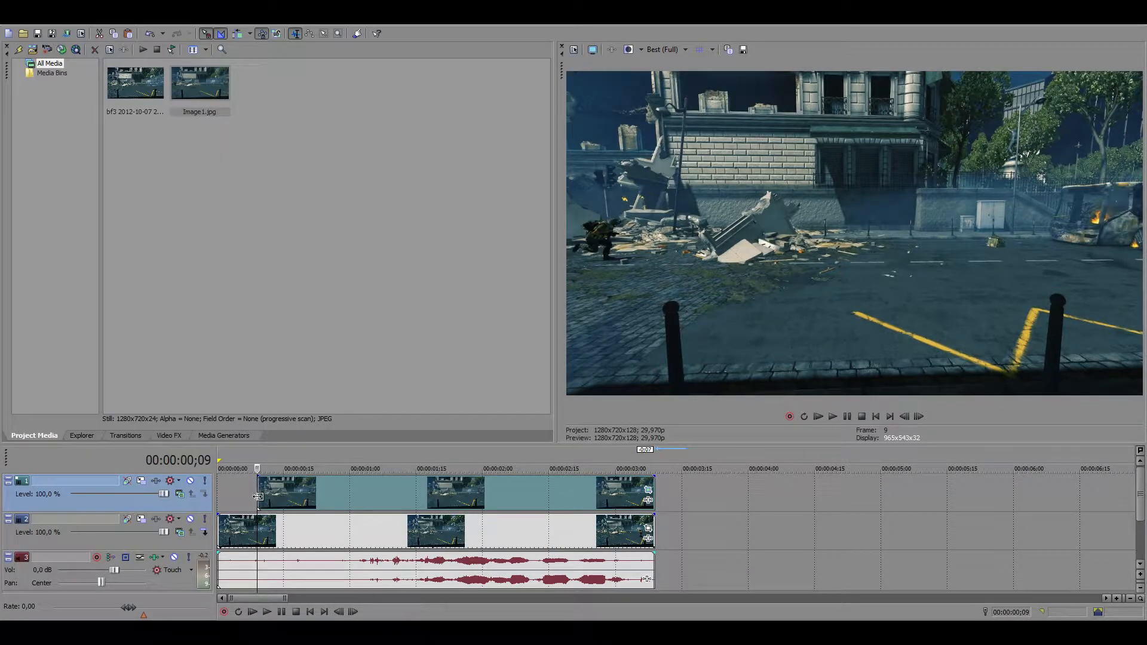
left_click(237, 500)
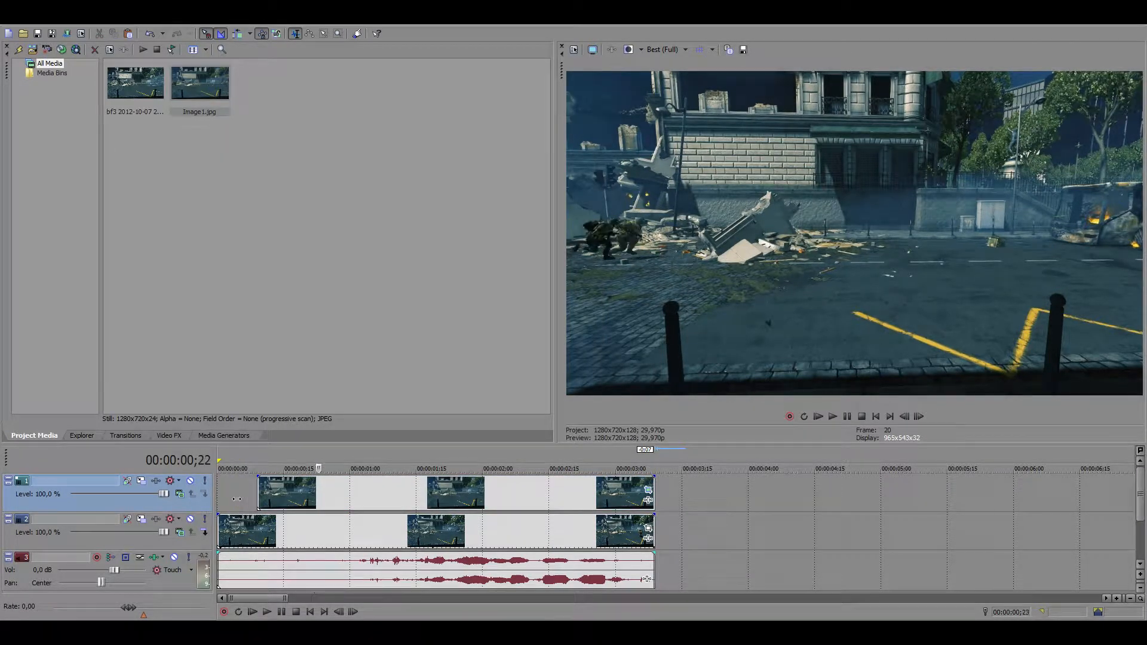
Step: Step frame by frame through the start of the masked still to examine how the soldier separates from his frozen clone
key("Left")
key("Left")
key("Left")
key("Left")
key("Left")
key("Left")
key("Left")
key("Left")
key("Left")
key("Left")
key("Left")
key("Left")
key("Left")
key("Left")
key("Left")
key("Left")
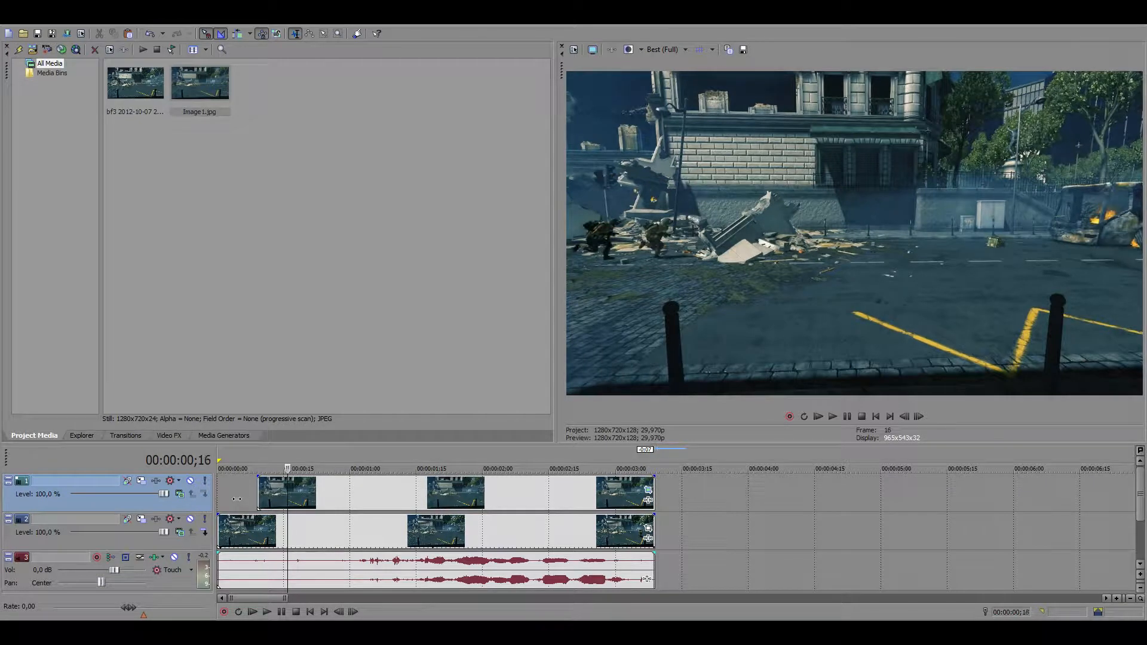
key("Left")
key("Left")
key("Left")
key("Left")
key("Right")
key("Right")
key("Right")
key("Right")
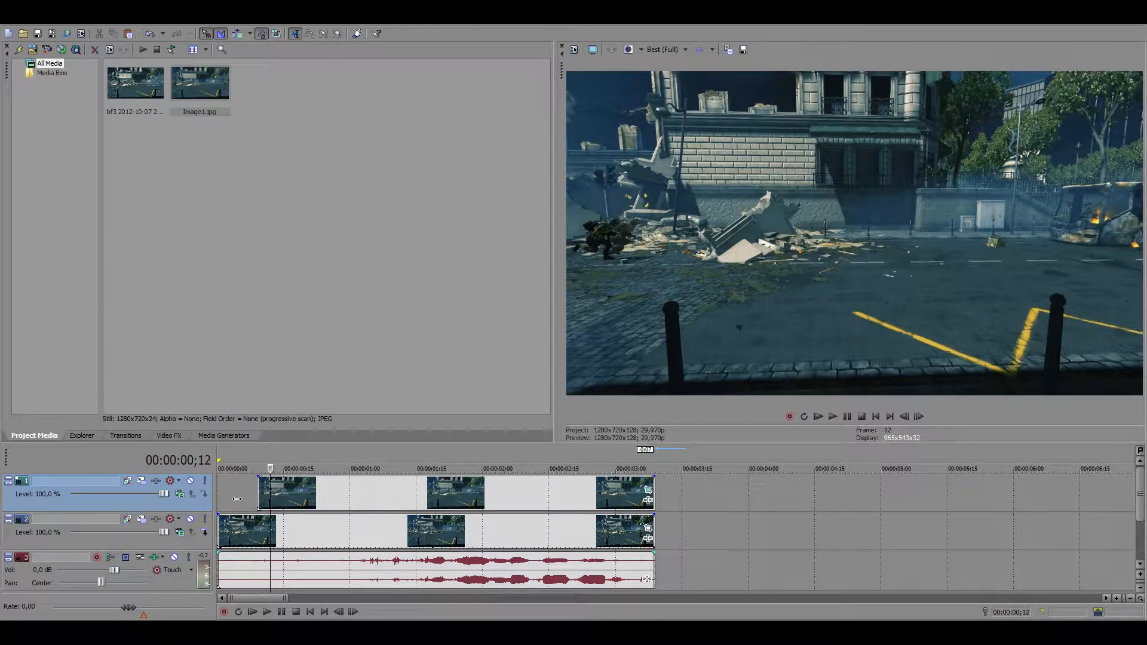
key("Right")
key("Right")
key("Right")
key("Right")
key("Right")
key("Right")
key("Right")
key("Right")
key("Right")
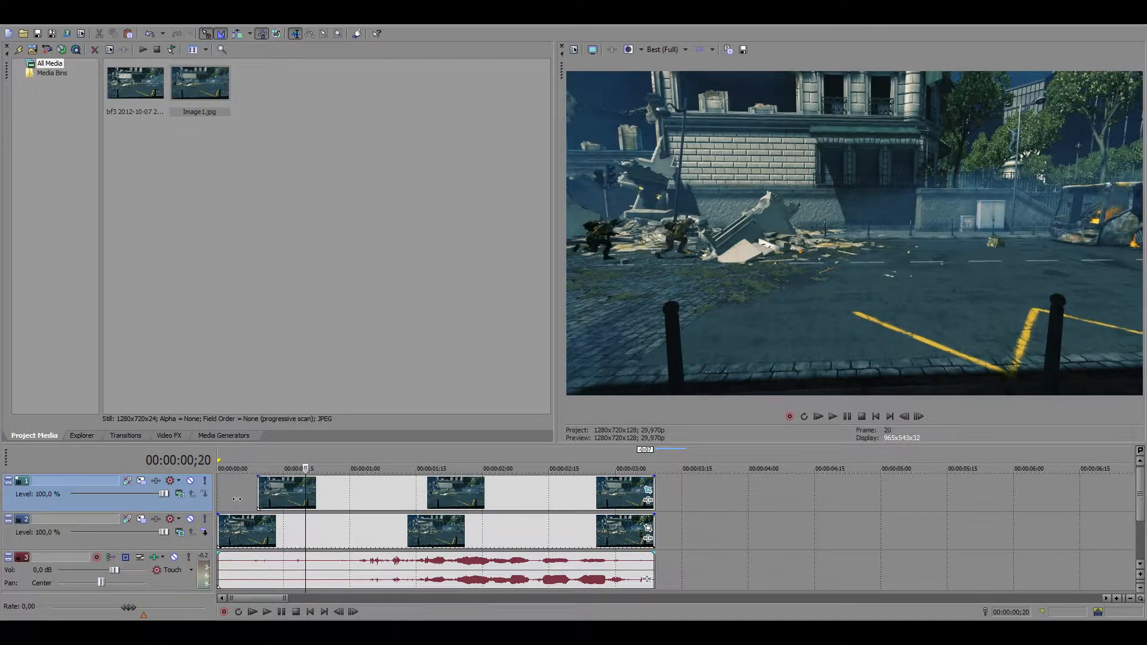
key("Right")
key("Right")
key("Right")
key("Right")
key("Right")
key("Right")
key("Right")
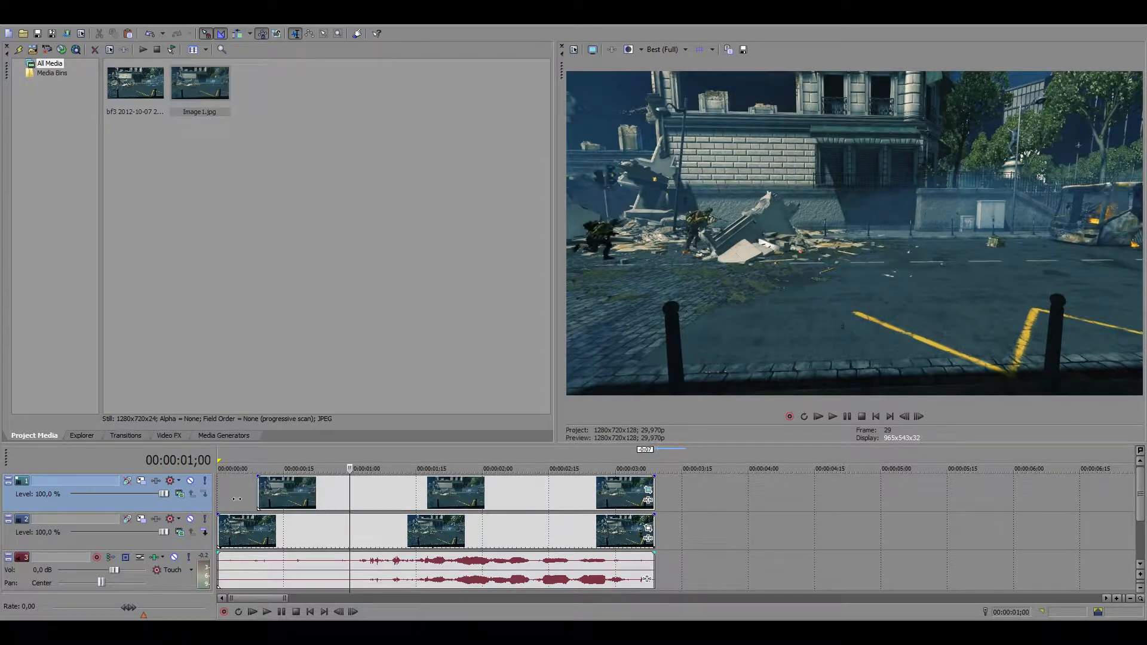
Step: Save a snapshot of the frame at 00:00:00;17 as the JPEG file Image2
key("Left")
key("Left")
key("Left")
key("Left")
key("Left")
key("Left")
key("Left")
key("Left")
key("Left")
key("Left")
key("Left")
key("Left")
key("Left")
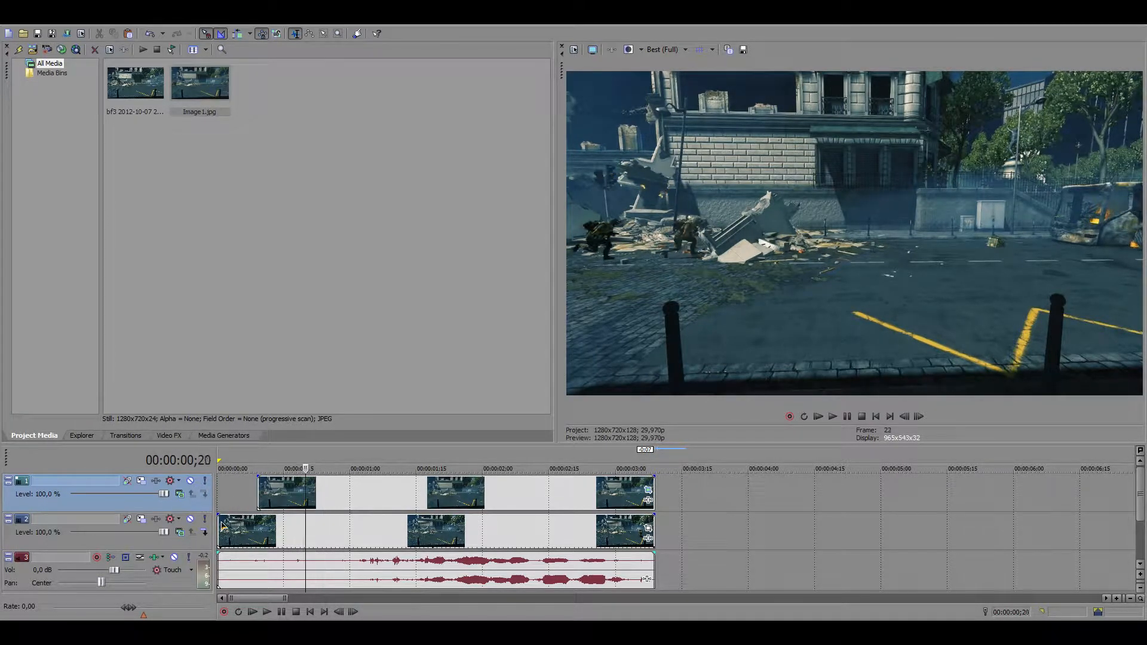
key("Left")
key("Left")
key("Right")
key("Right")
key("Right")
key("Left")
key("Right")
key("Left")
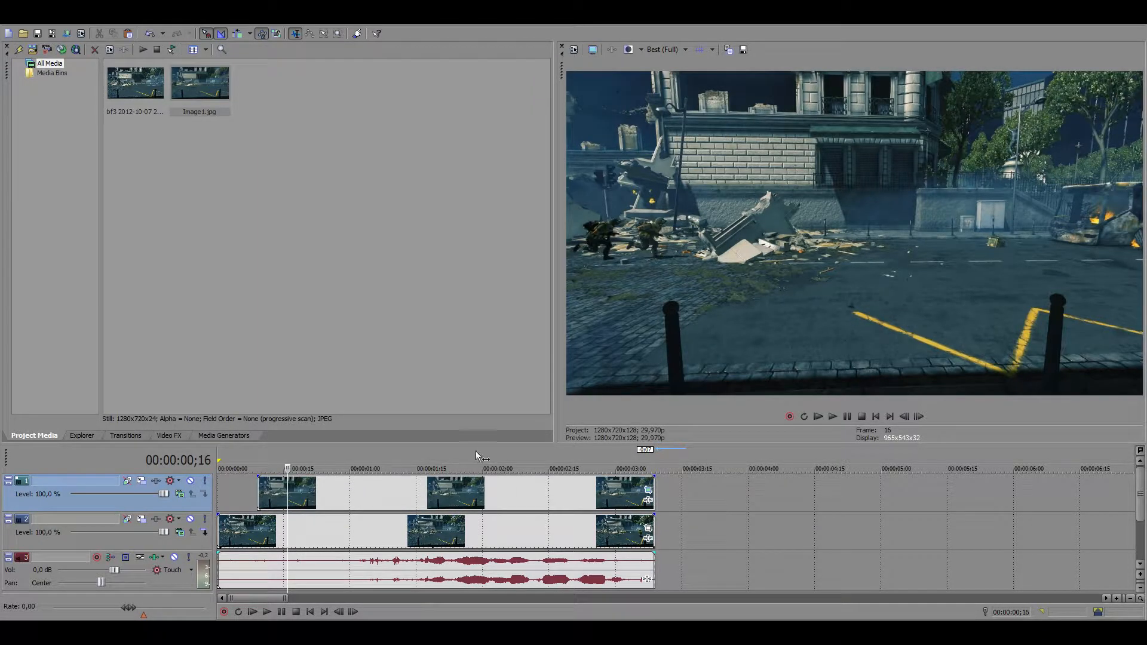
key("Right")
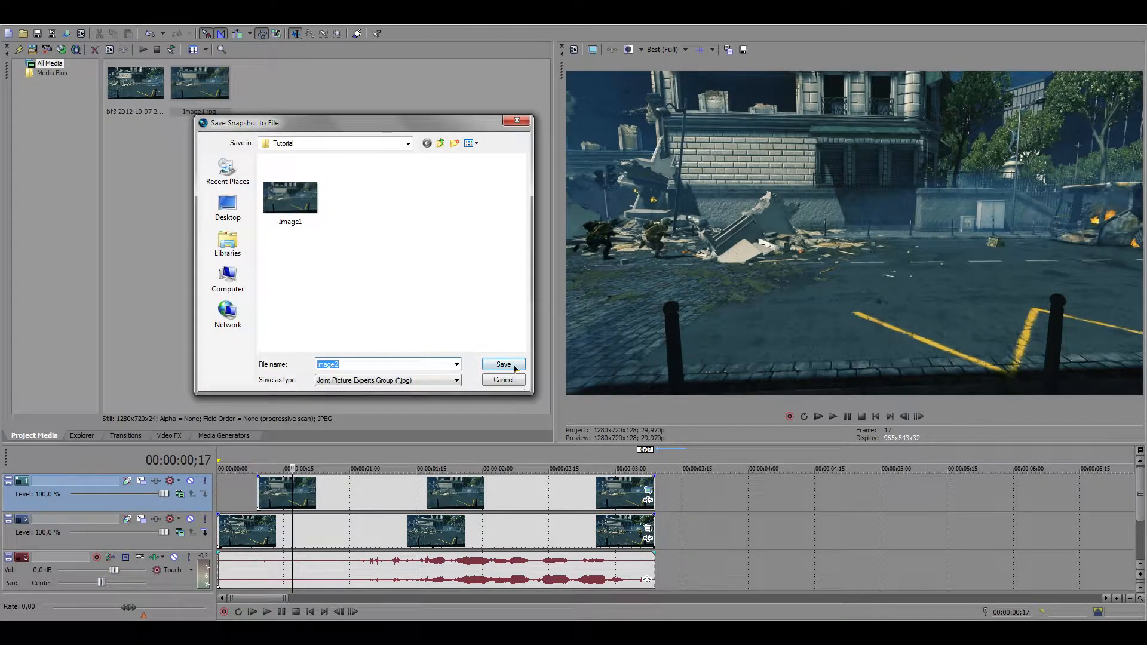
left_click(514, 367)
Step: Insert a new video track above the others and minimize the two existing video tracks
right_click(66, 505)
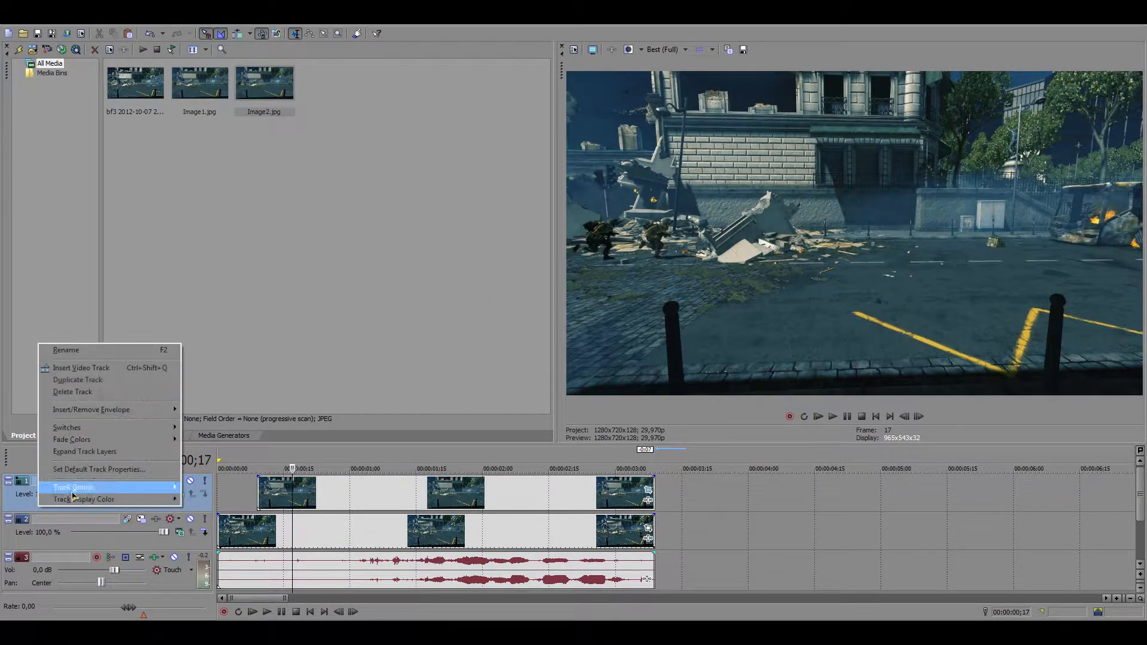
left_click(103, 377)
double_click(78, 549)
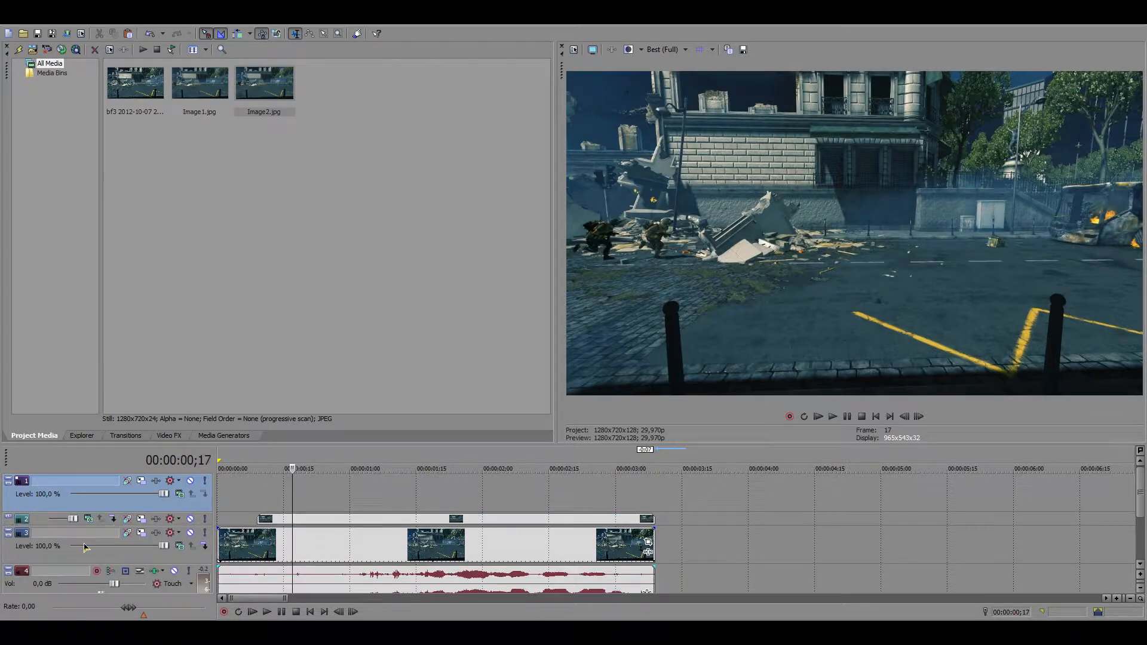
double_click(74, 555)
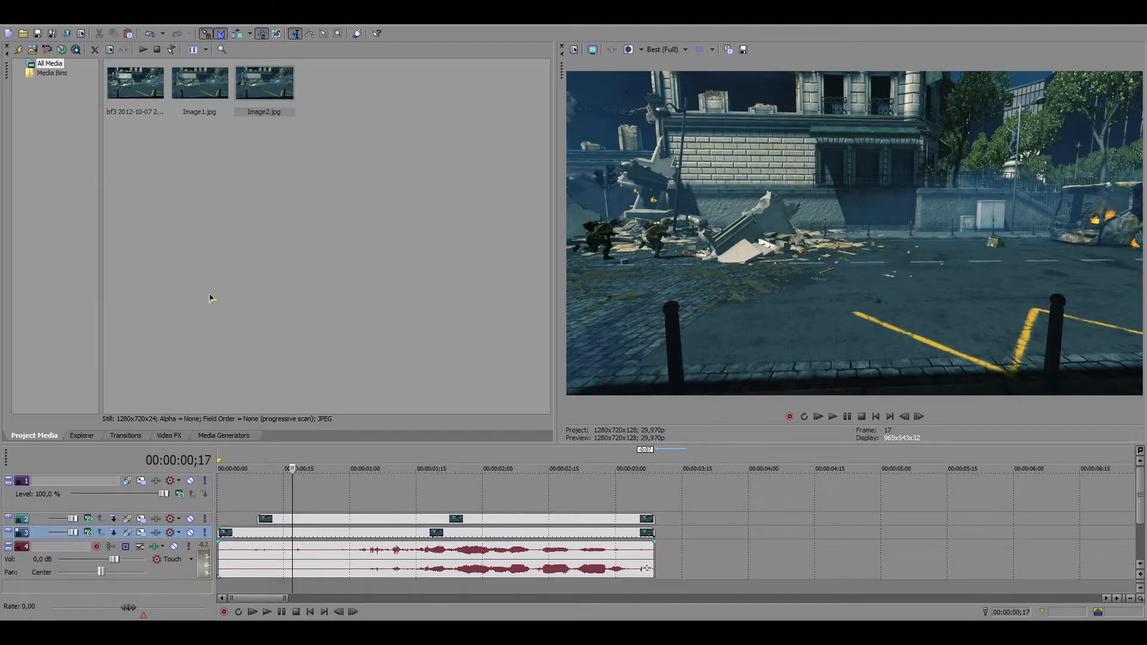
Step: Place Image2.jpg on the new track at 00:00:00;17, trimmed to end with the gameplay clip, and open its Pan/Crop editor
left_click_drag(279, 87, 295, 497)
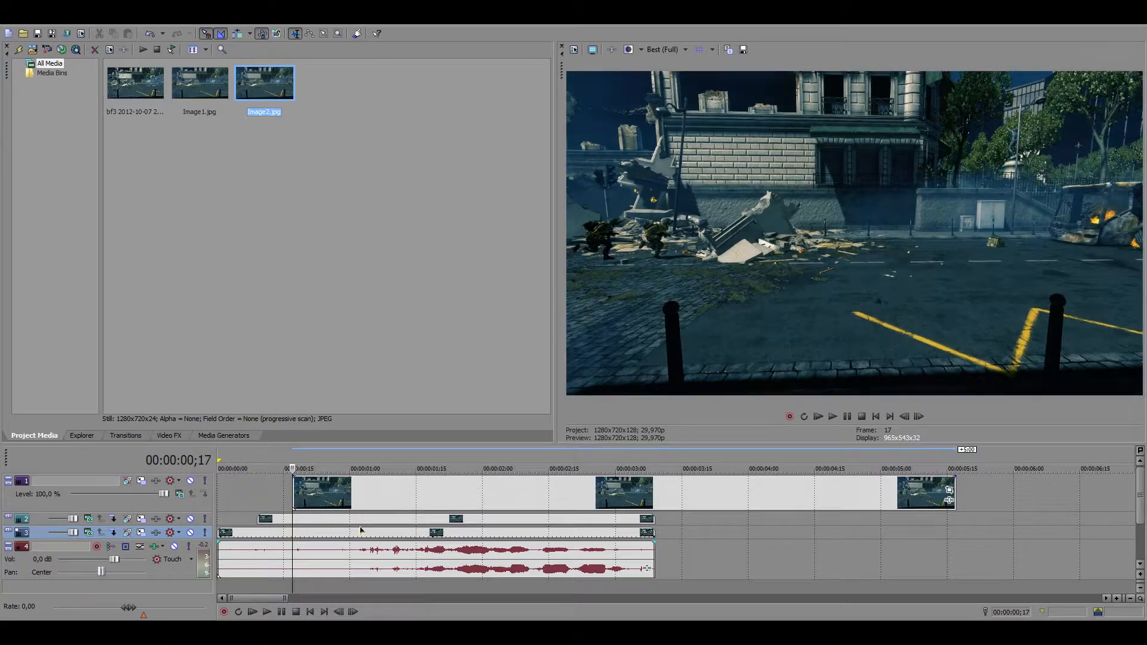
left_click_drag(953, 490, 654, 490)
left_click(648, 489)
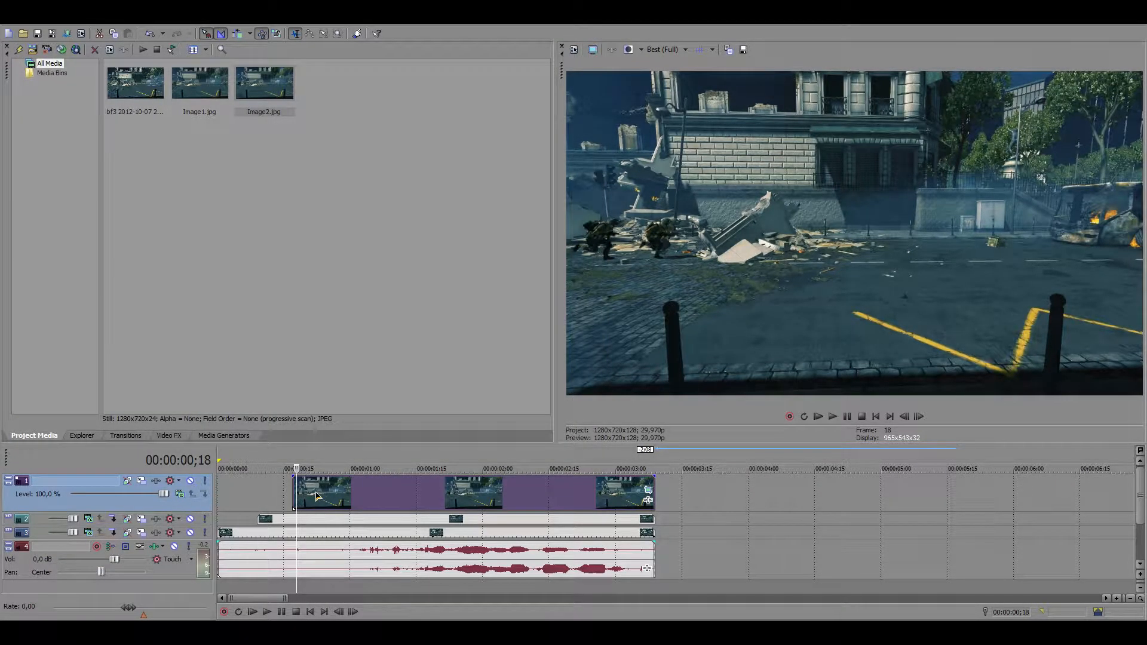
Step: Step through the frames before the Image2 still to examine the clone effect from the start of the clip
key("Left")
key("Left")
key("Left")
key("Left")
key("Left")
key("Left")
key("Left")
key("Left")
key("Left")
key("Left")
key("Left")
key("Left")
key("Left")
key("Left")
key("Left")
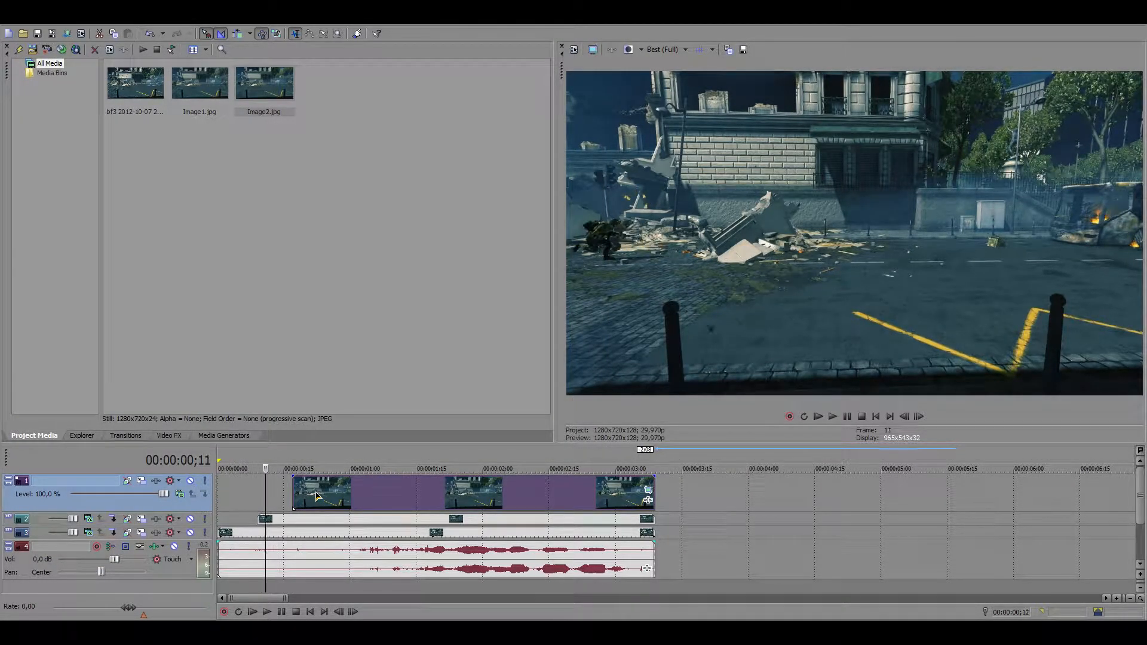
key("Right")
key("Right")
key("Right")
key("Right")
key("Right")
key("Right")
key("Right")
key("Right")
key("Right")
key("Right")
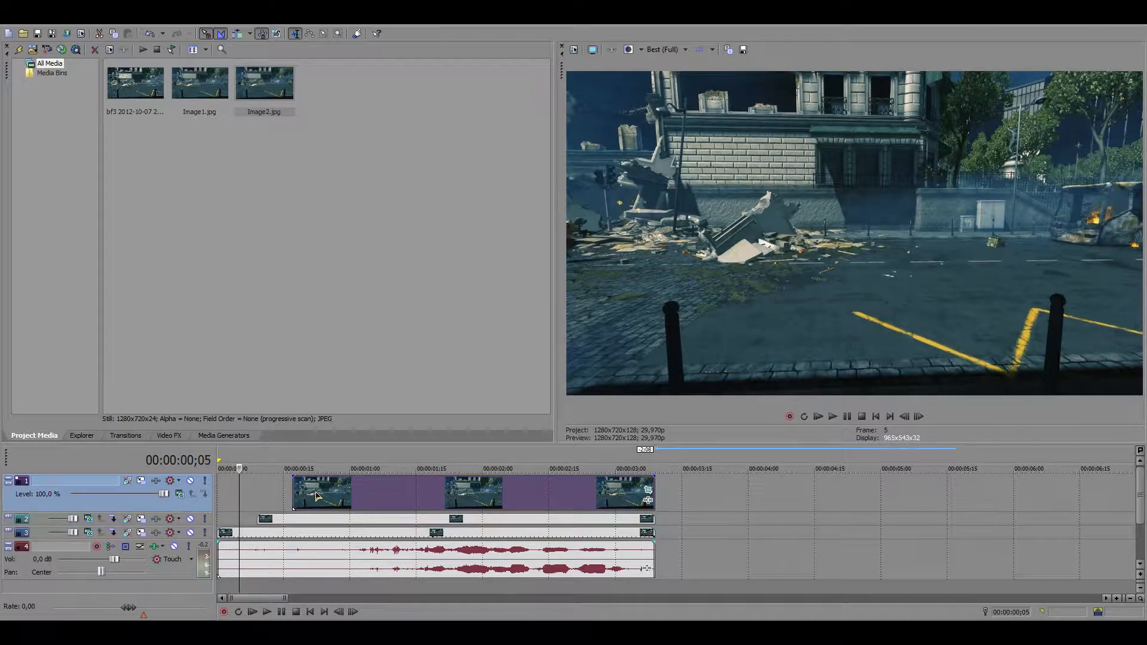
Step: Advance past the second clone to the frame at 00:00:00;28, where the soldier reaches the concrete slab
key("Right")
key("Right")
key("Right")
key("Right")
key("Right")
key("Right")
key("Right")
key("Right")
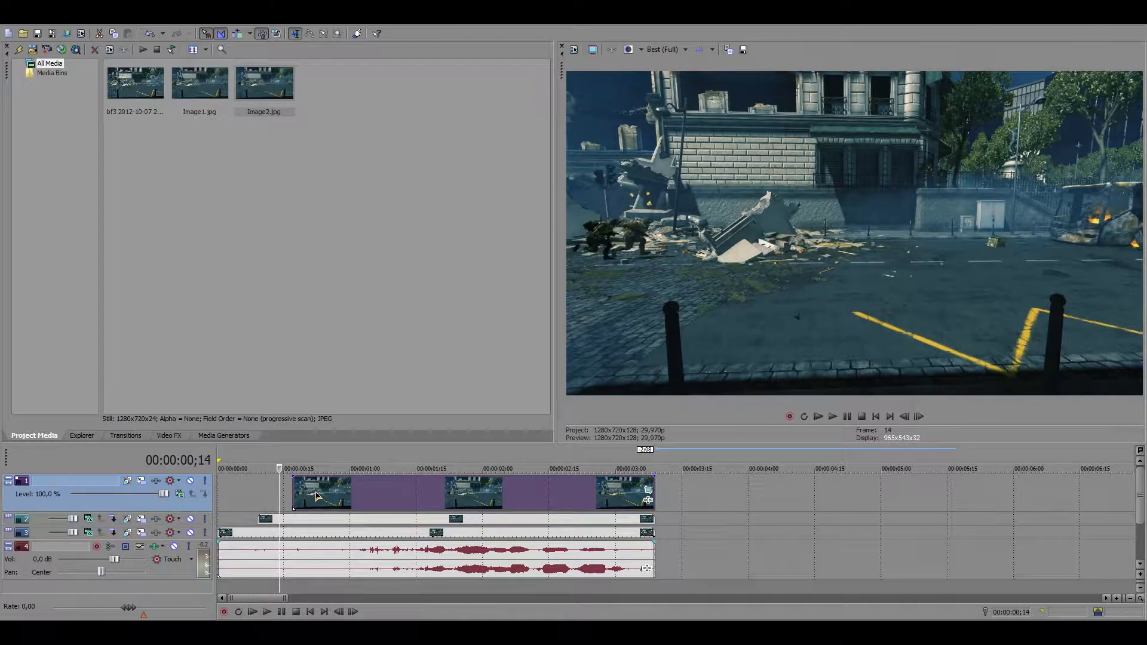
key("Right")
key("Right")
key("Right")
key("Right")
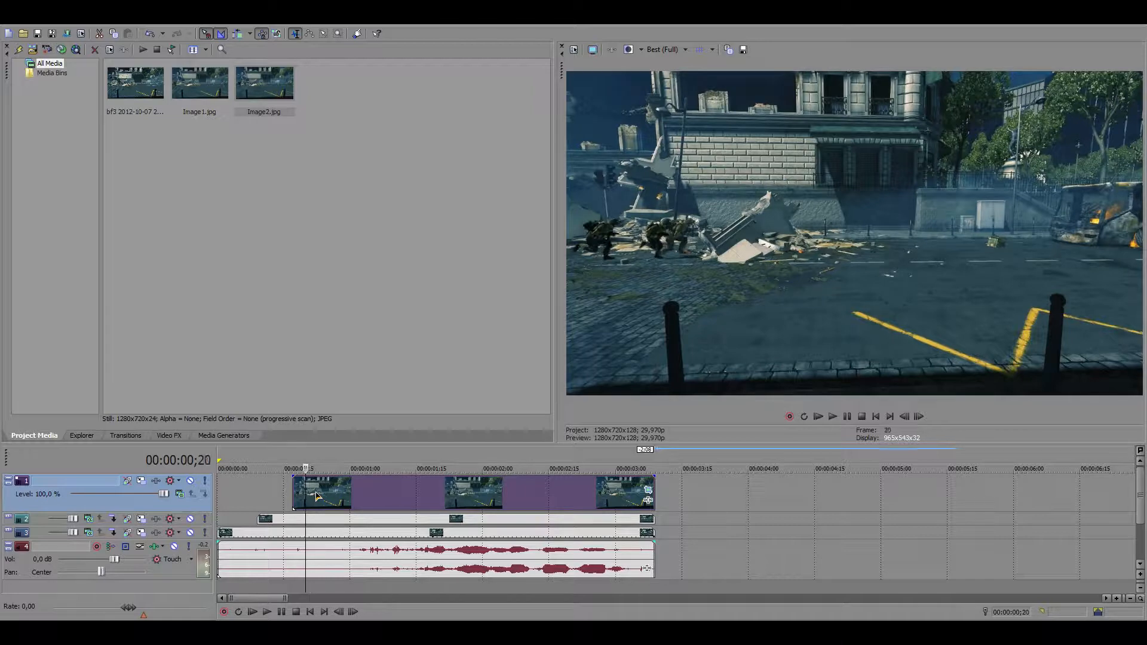
key("Right")
key("Right")
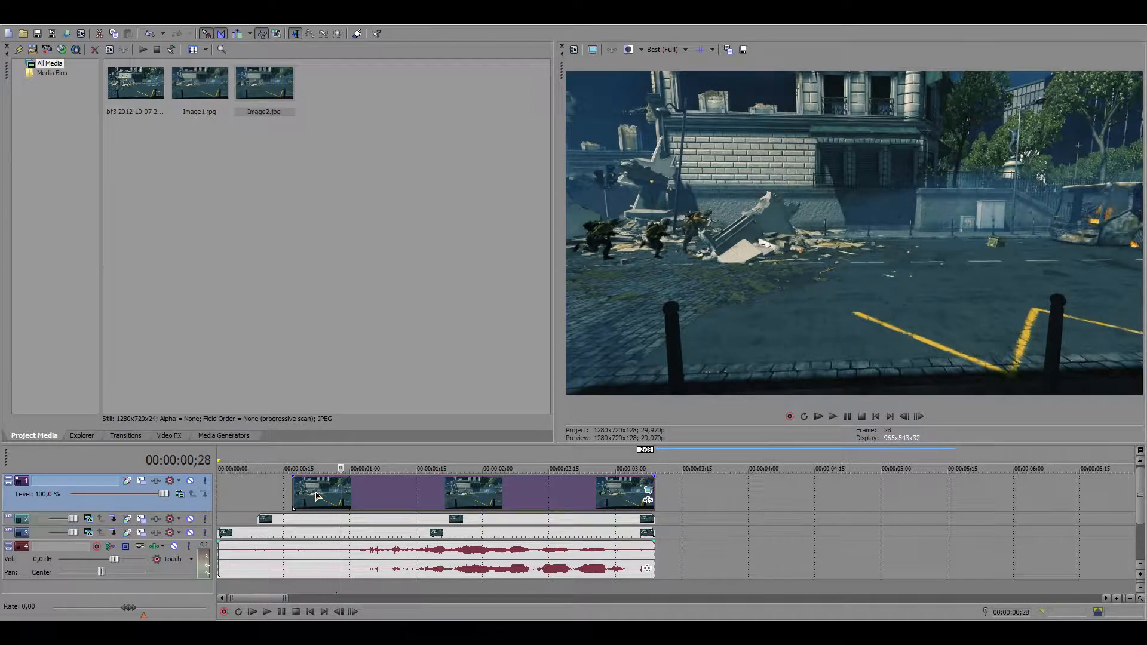
key("space")
key("space")
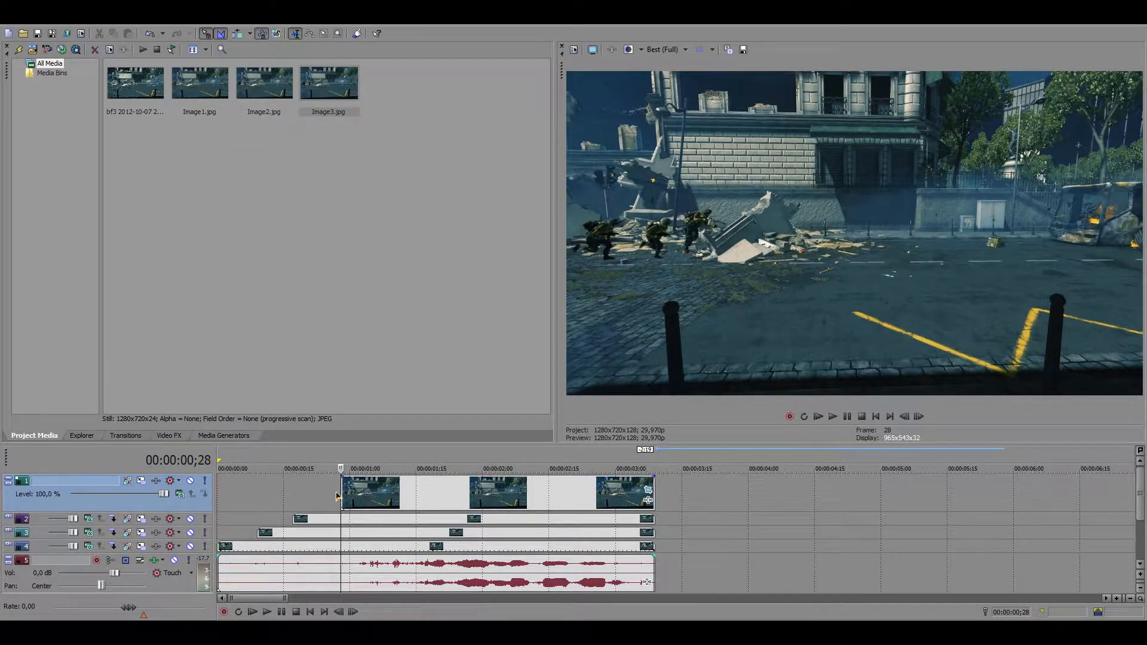
Step: Open the Image3 still's Pan/Crop editor, examine its mask outline and the other soldiers up close, and close the editor
left_click(648, 489)
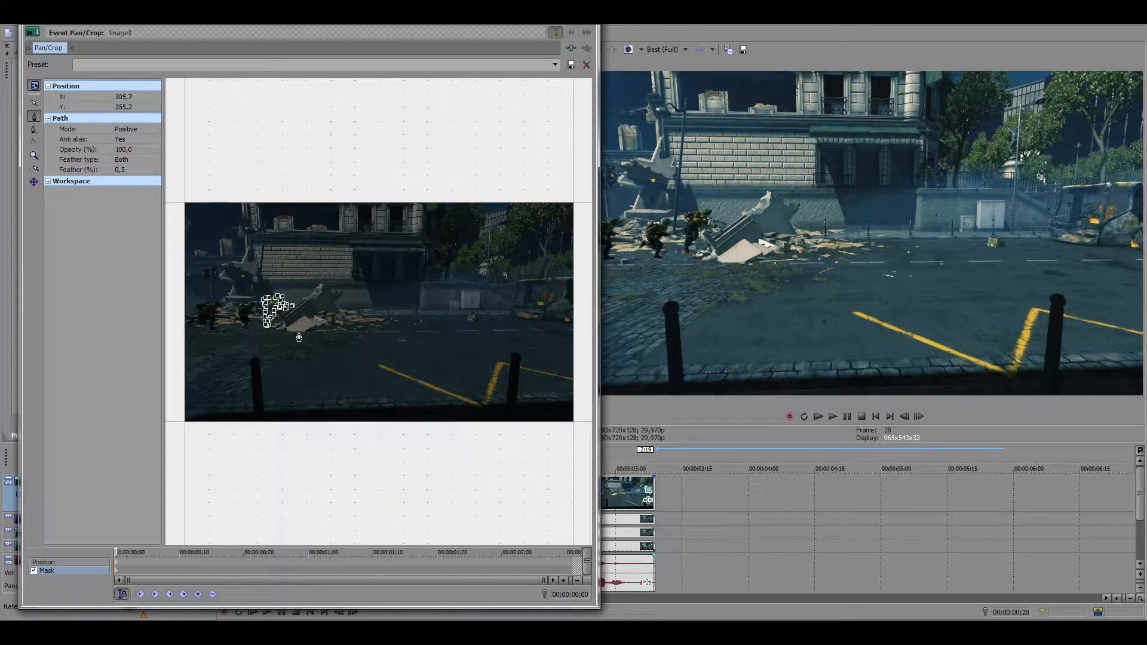
left_click(344, 313)
scroll(345, 320, "up", 4)
left_click_drag(470, 315, 589, 316)
left_click_drag(197, 352, 410, 350)
scroll(454, 340, "up", 6)
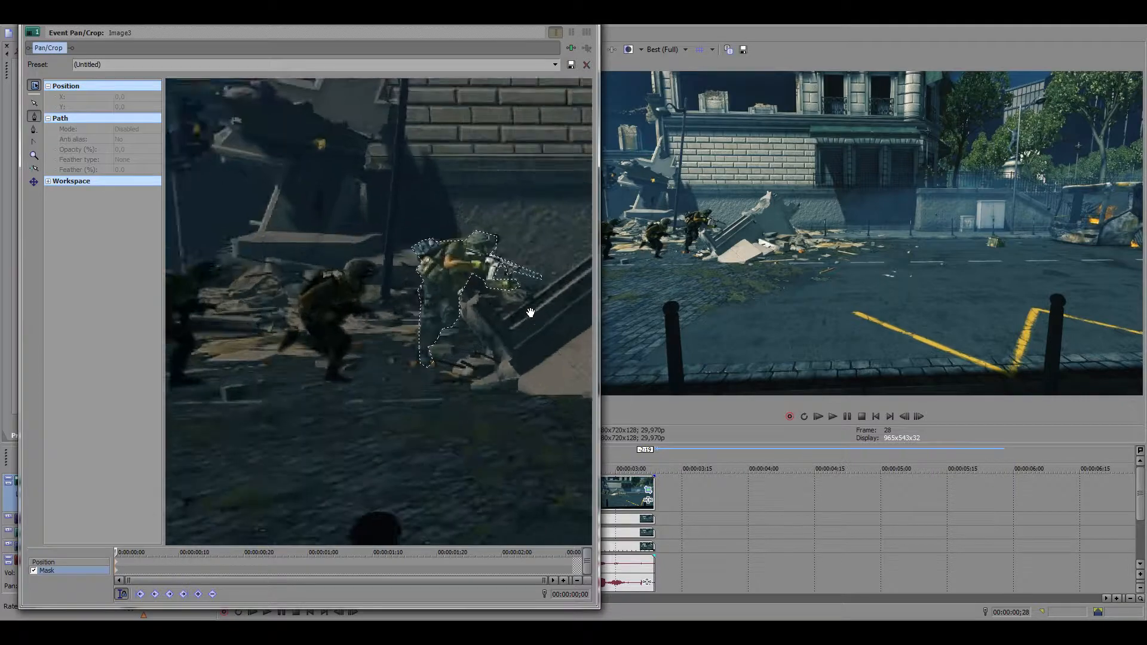
left_click_drag(511, 347, 387, 402)
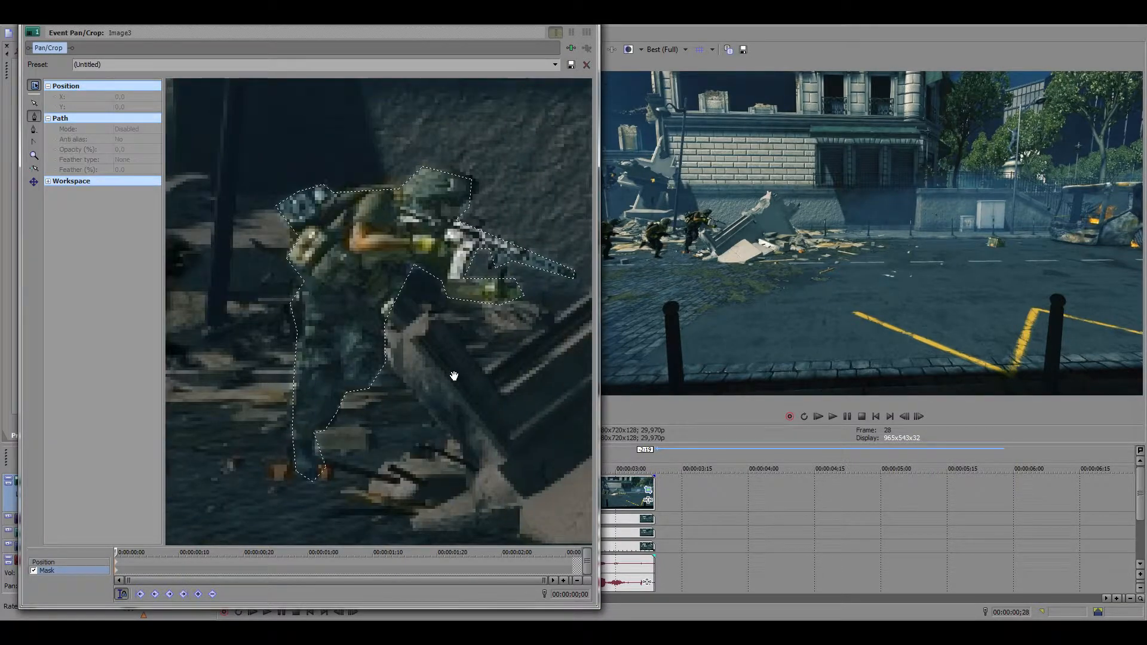
left_click_drag(522, 361, 507, 388)
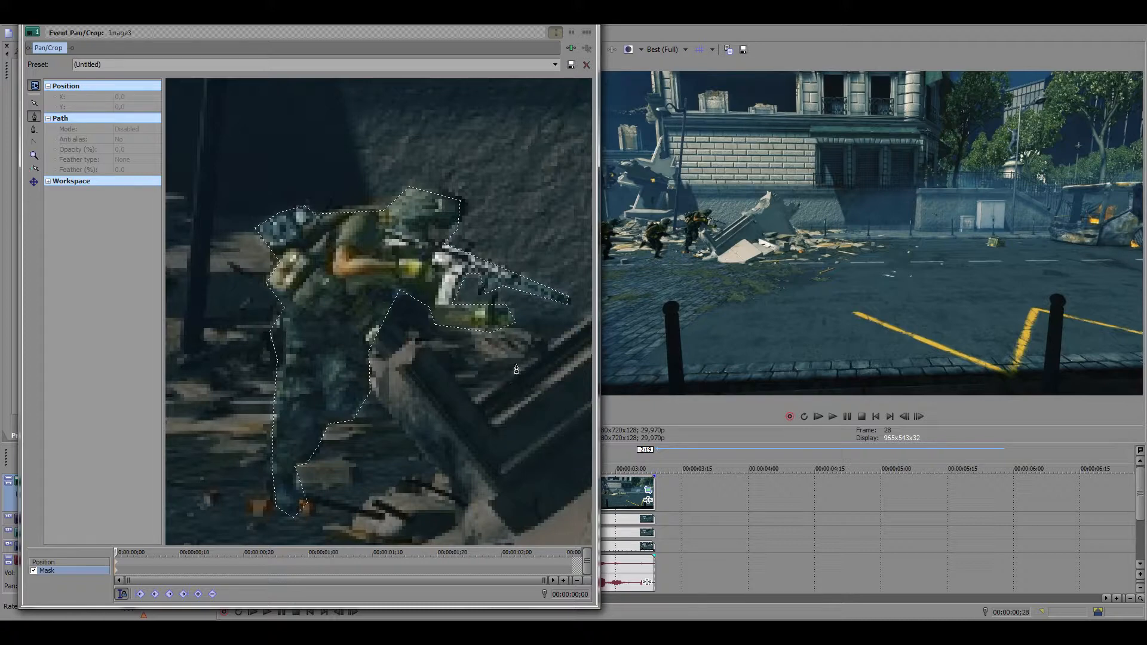
left_click_drag(308, 469, 475, 469)
left_click_drag(264, 456, 538, 375)
left_click_drag(326, 446, 343, 421)
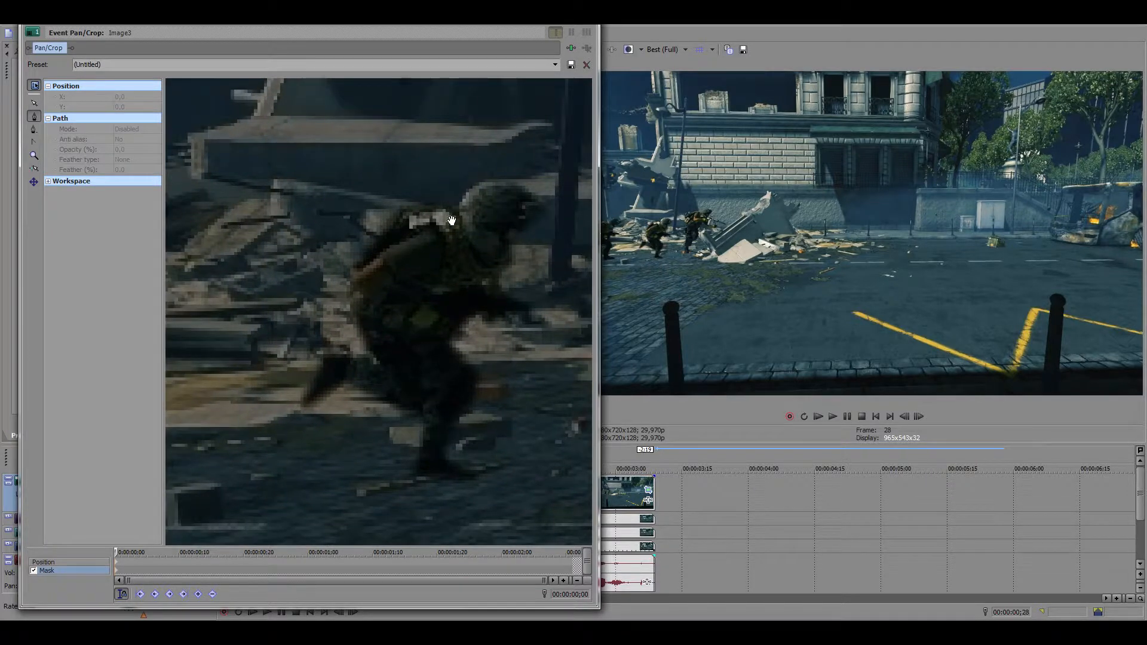
left_click_drag(368, 291, 470, 317)
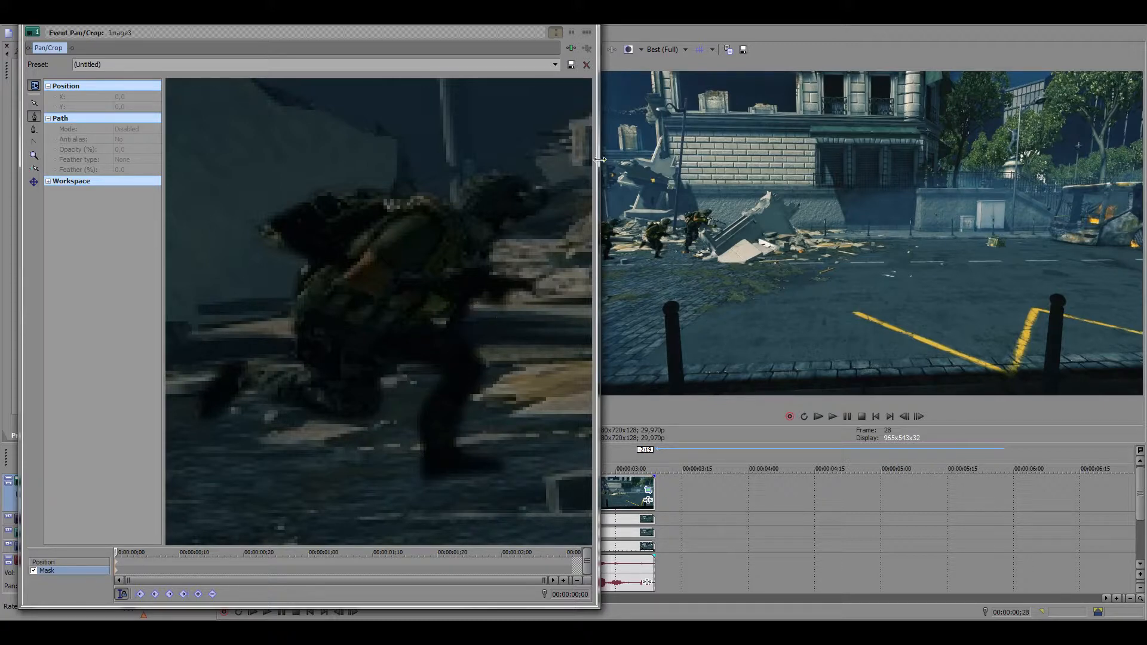
left_click(591, 25)
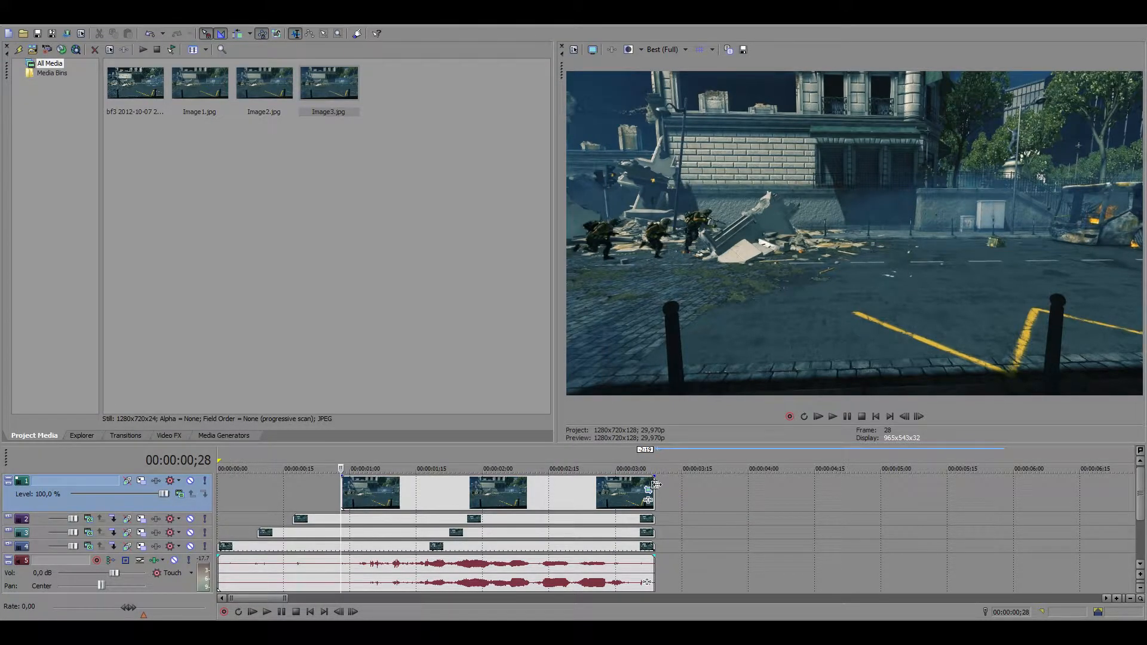
Step: Reduce the Image3 track to minimum height and play the composite onward from 00:00:00;28
left_click_drag(159, 512, 164, 488)
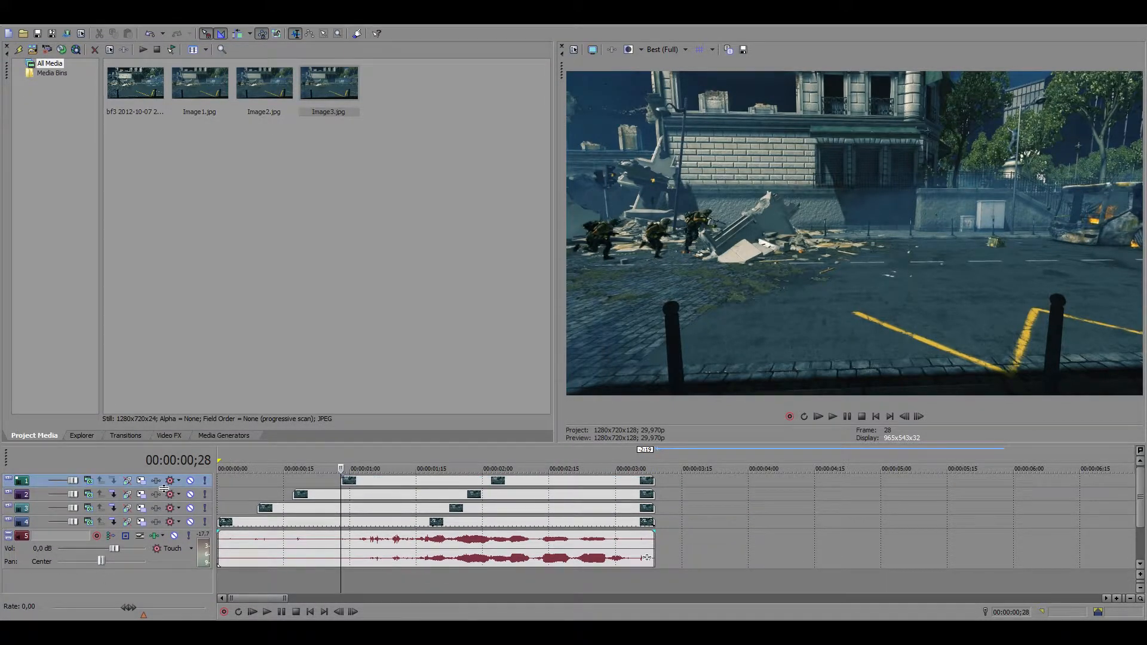
key("space")
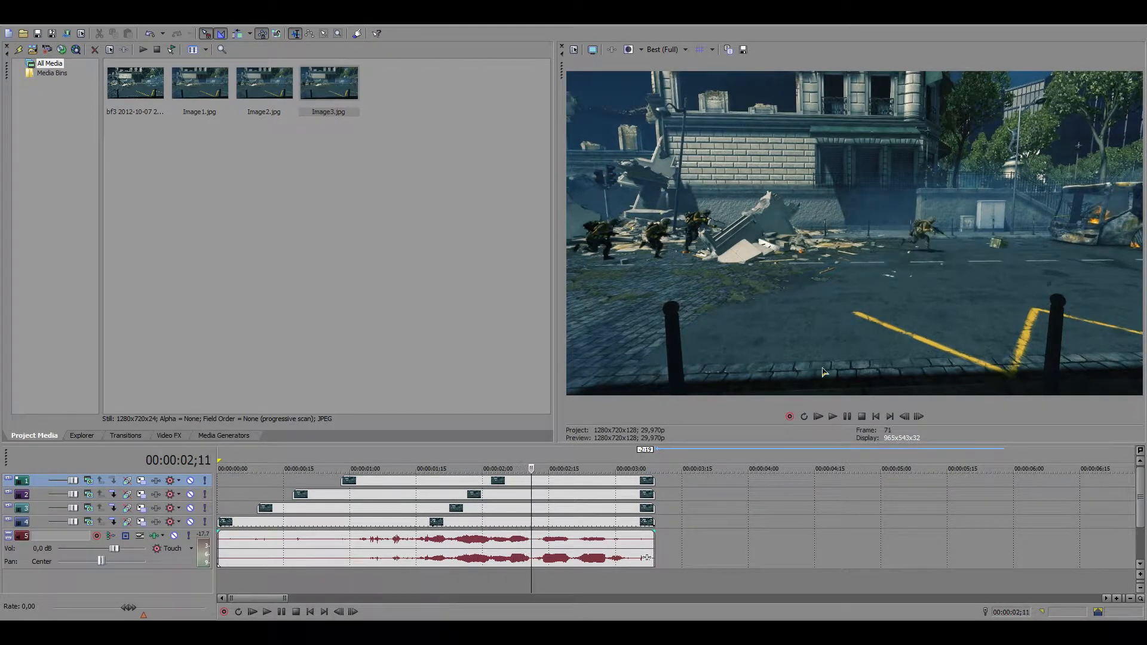
Step: Save a snapshot of the frame at 00:00:01;25, with the soldier past the slab, as the JPEG file Image4
key("Left")
key("Left")
key("Left")
key("Left")
key("Left")
key("Left")
key("Left")
key("Left")
key("Left")
key("Left")
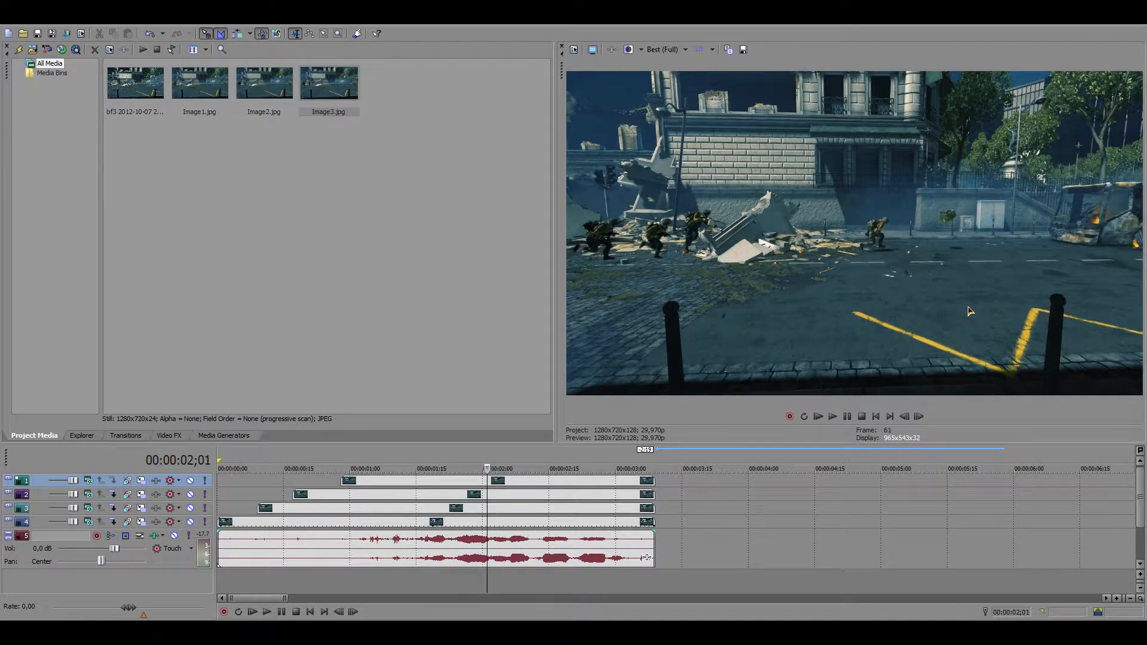
key("Left")
key("Left")
key("Left")
key("Left")
key("Left")
key("Left")
key("Right")
key("Right")
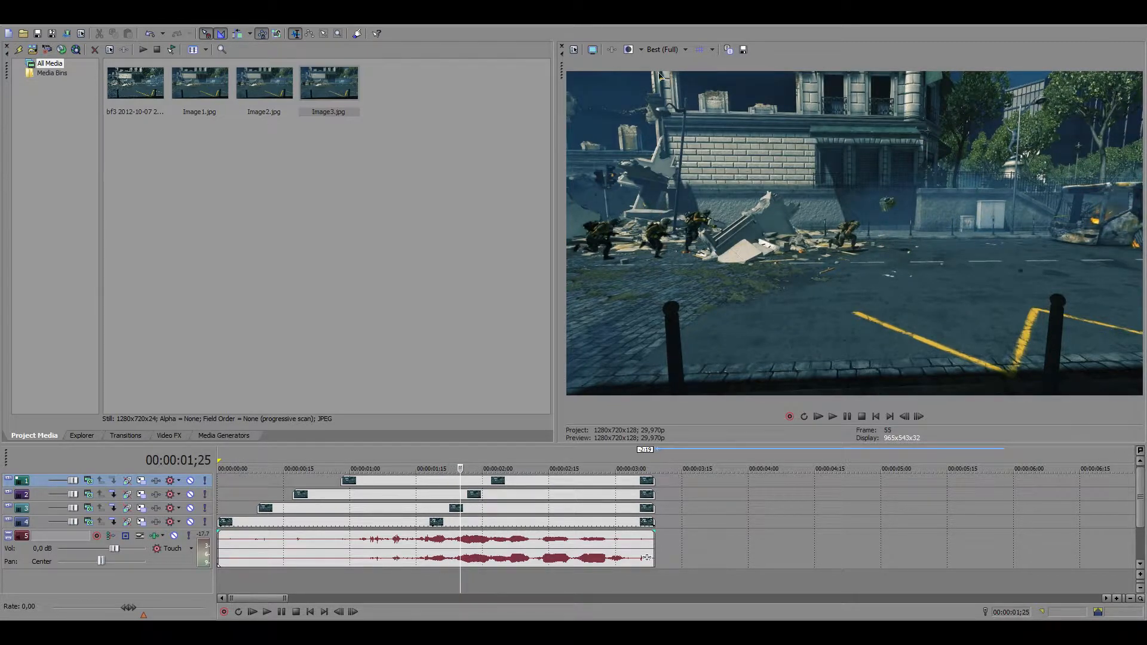
left_click(743, 50)
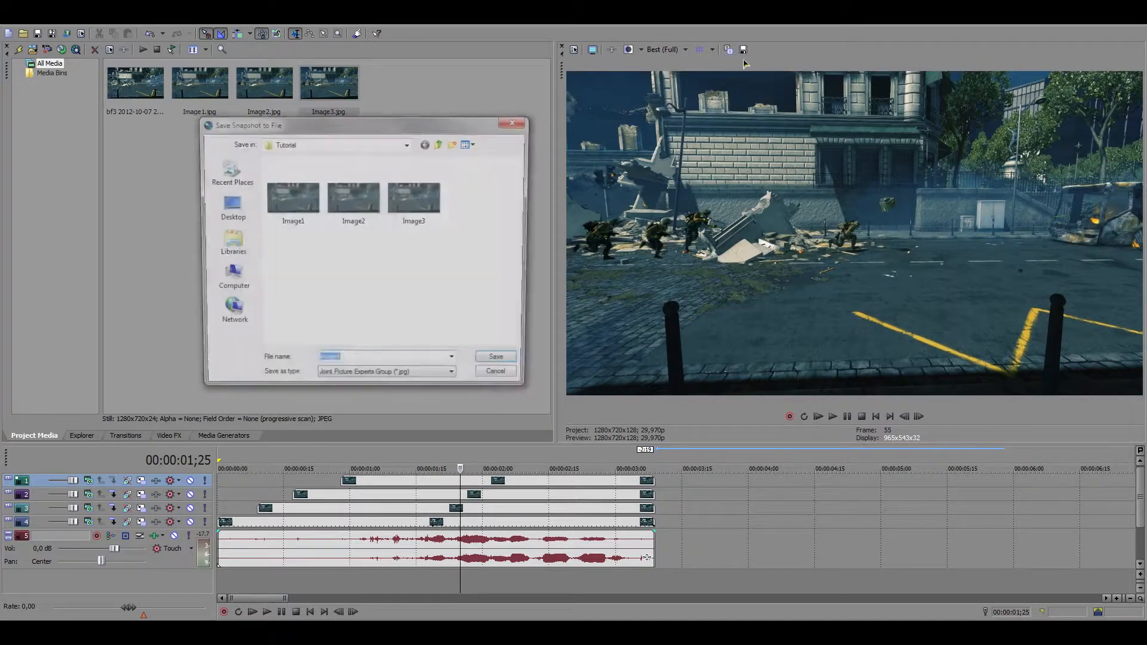
left_click(503, 364)
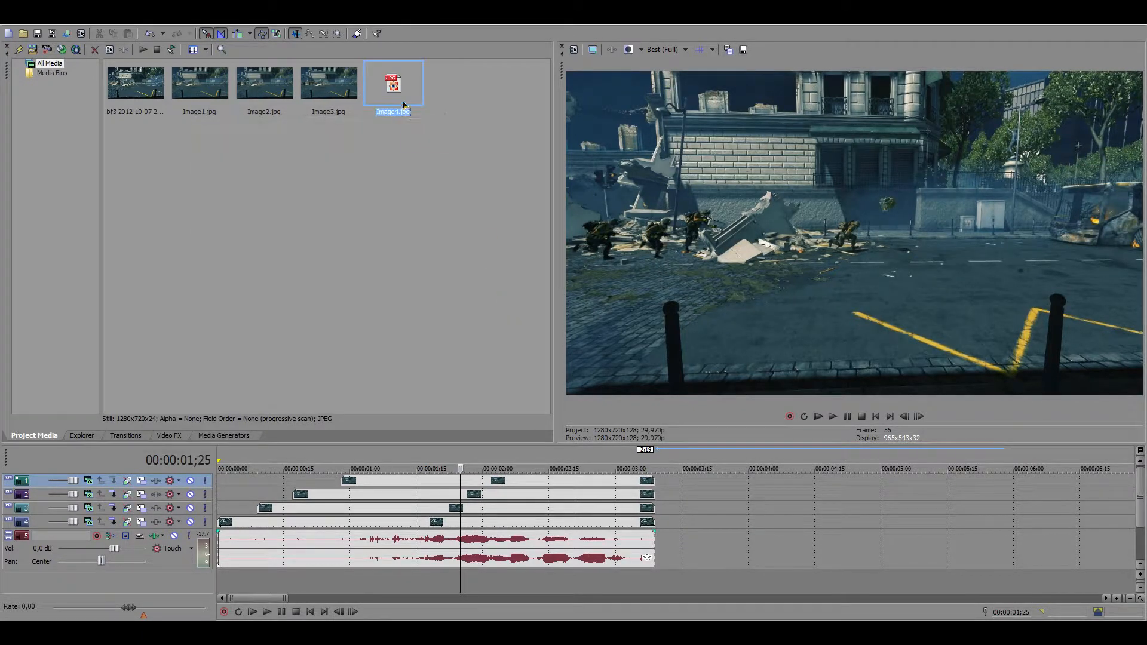
Step: Place Image4.jpg on a new topmost video track at 00:00:01;25, trimmed to end with the gameplay clip
left_click_drag(412, 193, 464, 478)
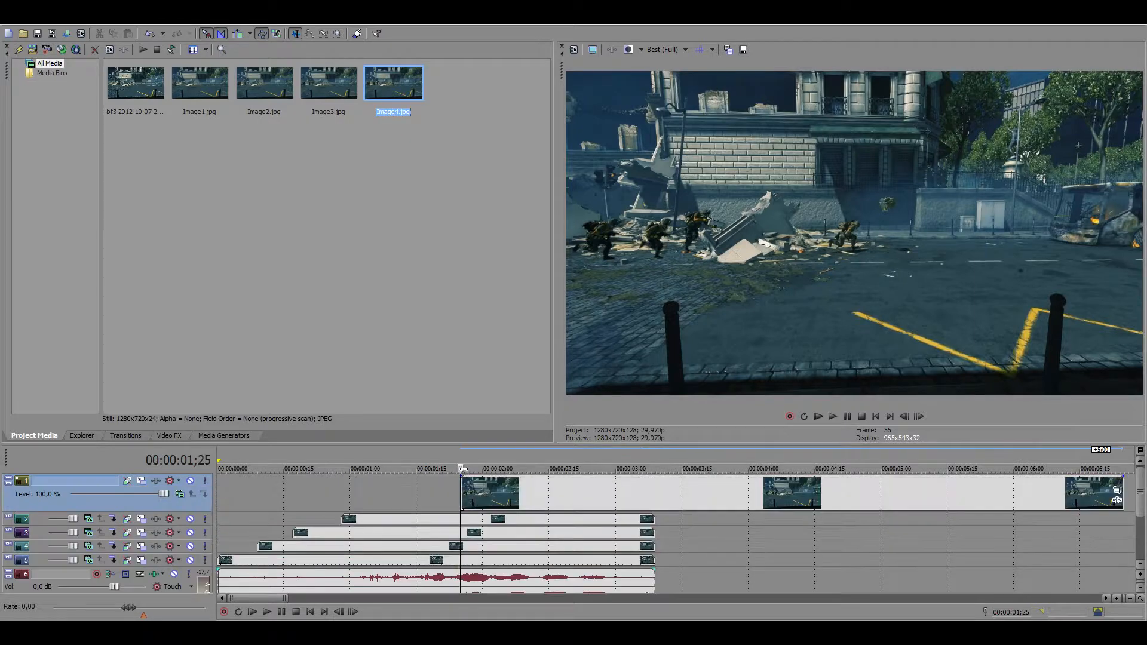
left_click_drag(1116, 499, 646, 496)
Step: Open the Image4 still's Pan/Crop editor and enable its mask, framing the crouching soldier and the airborne crate
left_click(647, 491)
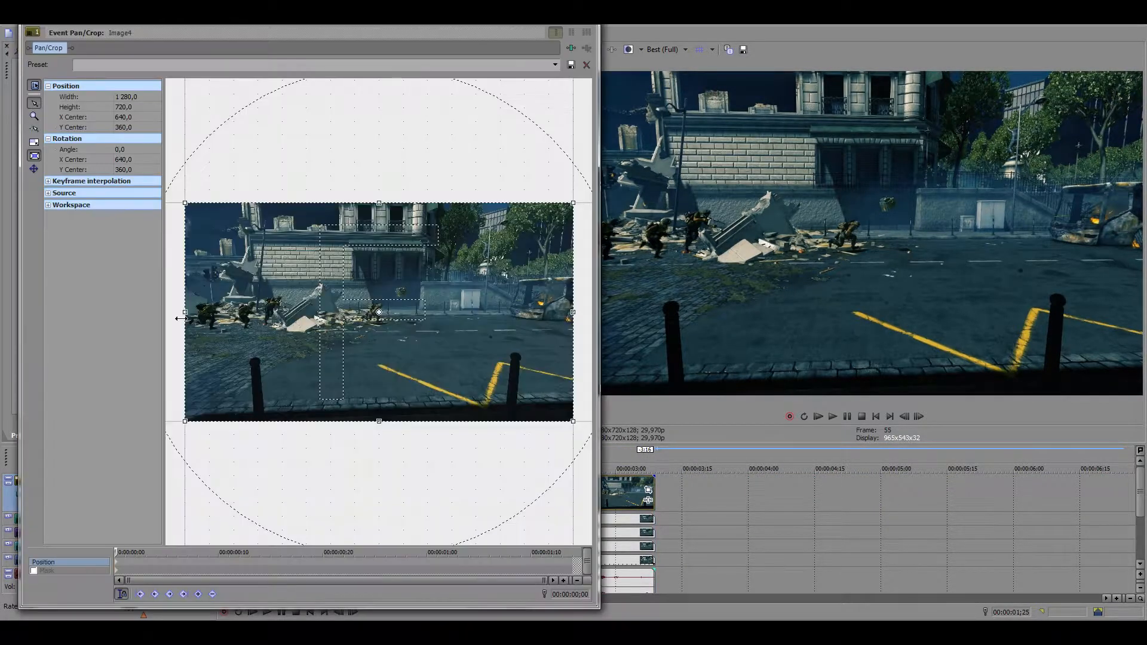
left_click(57, 571)
scroll(411, 301, "up", 6)
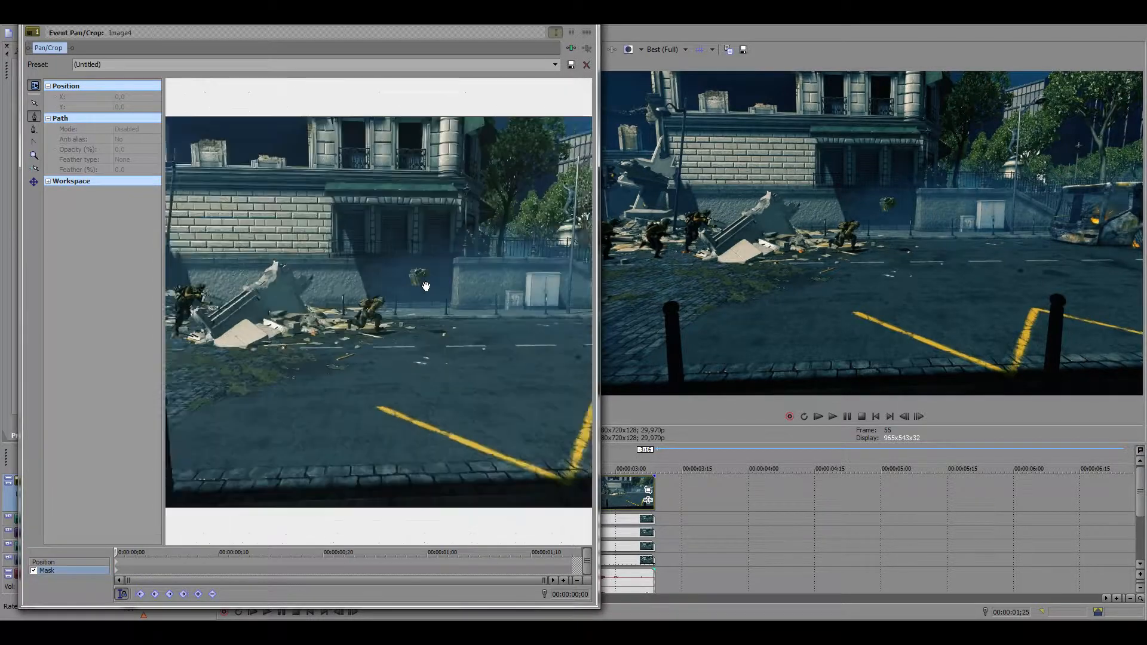
scroll(436, 275, "up", 3)
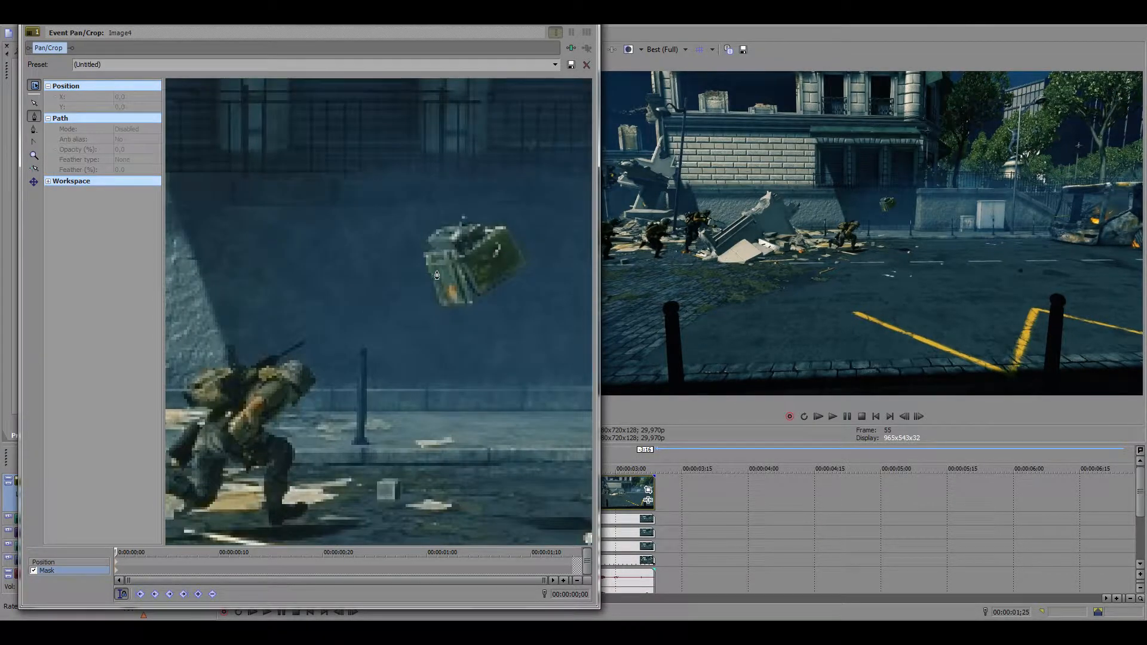
Step: Trace a closed mask path around the airborne crate in the Image4 still
left_click(424, 254)
left_click(439, 308)
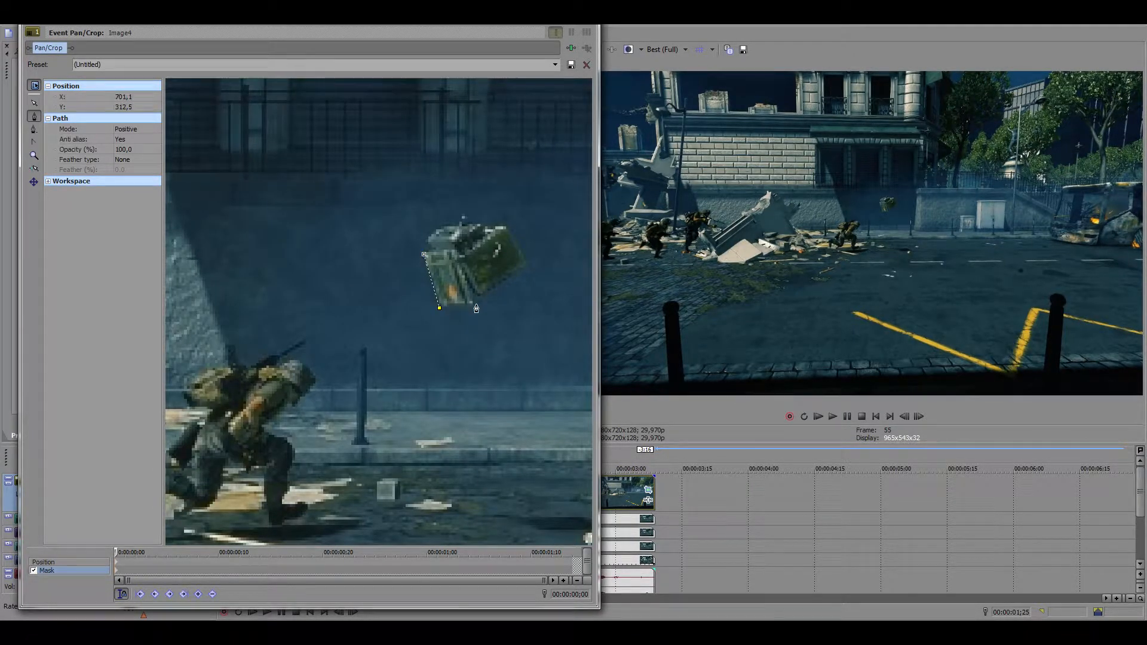
left_click(505, 228)
left_click(424, 253)
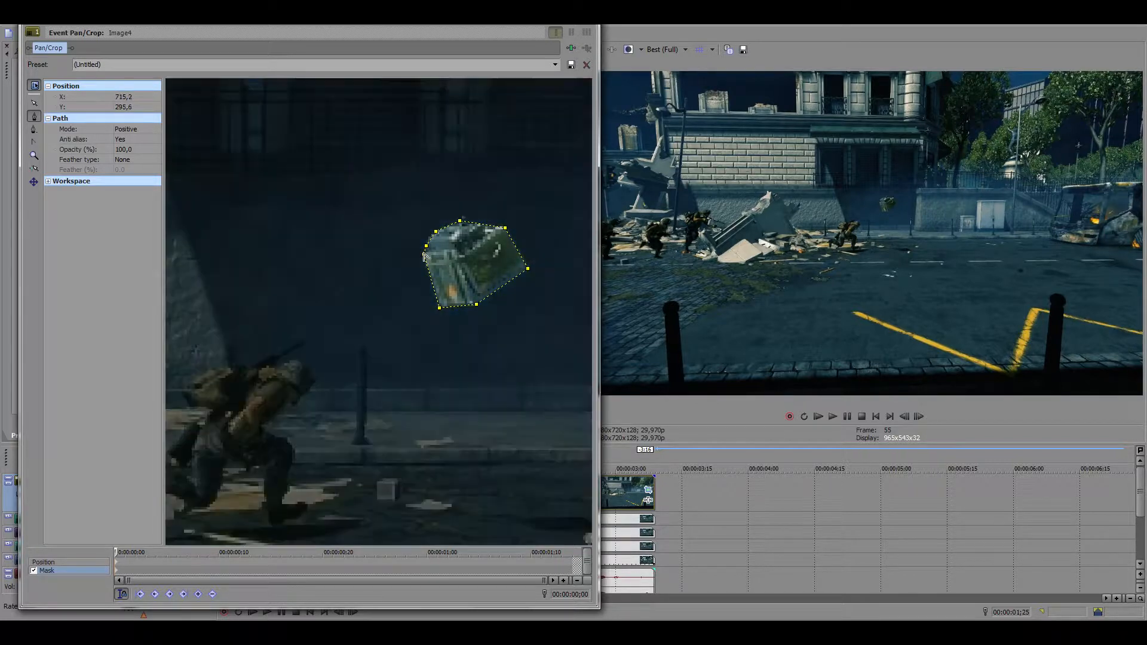
Step: Trace a second closed mask path around the crouching soldier, following his helmet, rifle, backpack, legs and arm
left_click_drag(349, 415, 431, 358)
left_click(378, 348)
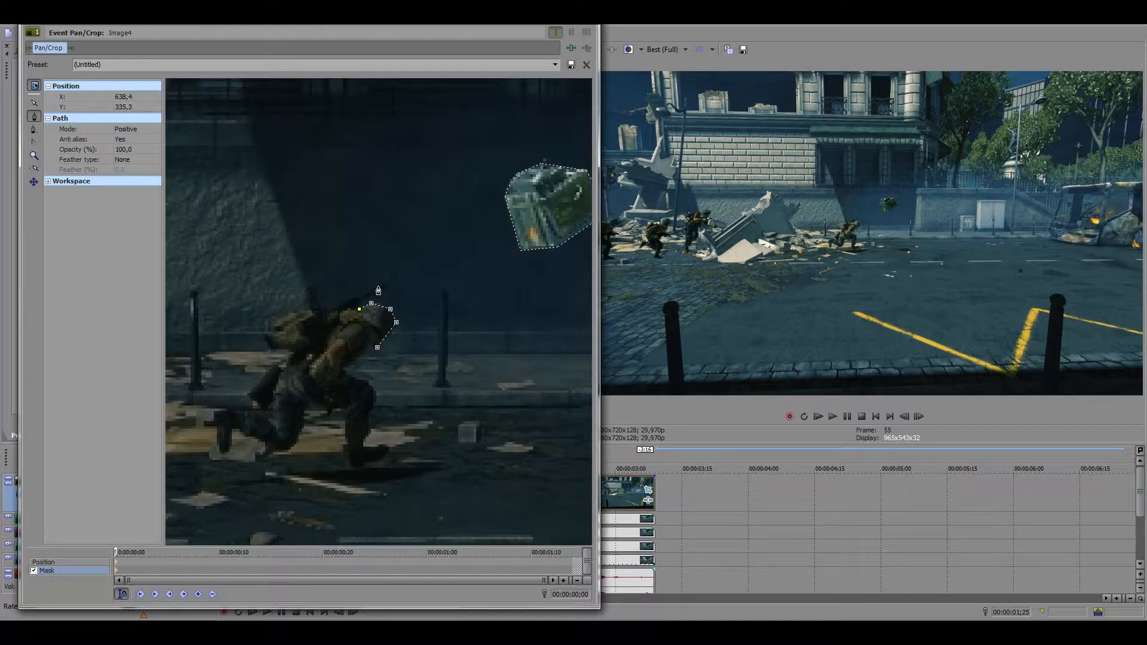
left_click(330, 308)
left_click(277, 366)
left_click(253, 384)
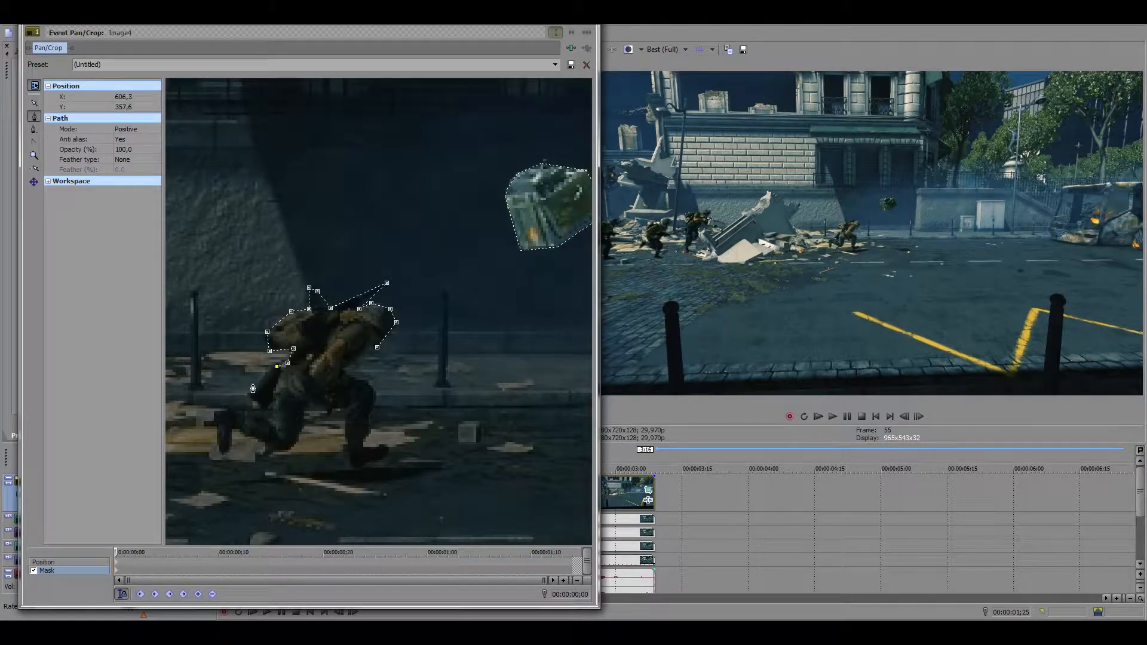
left_click(248, 394)
left_click(269, 446)
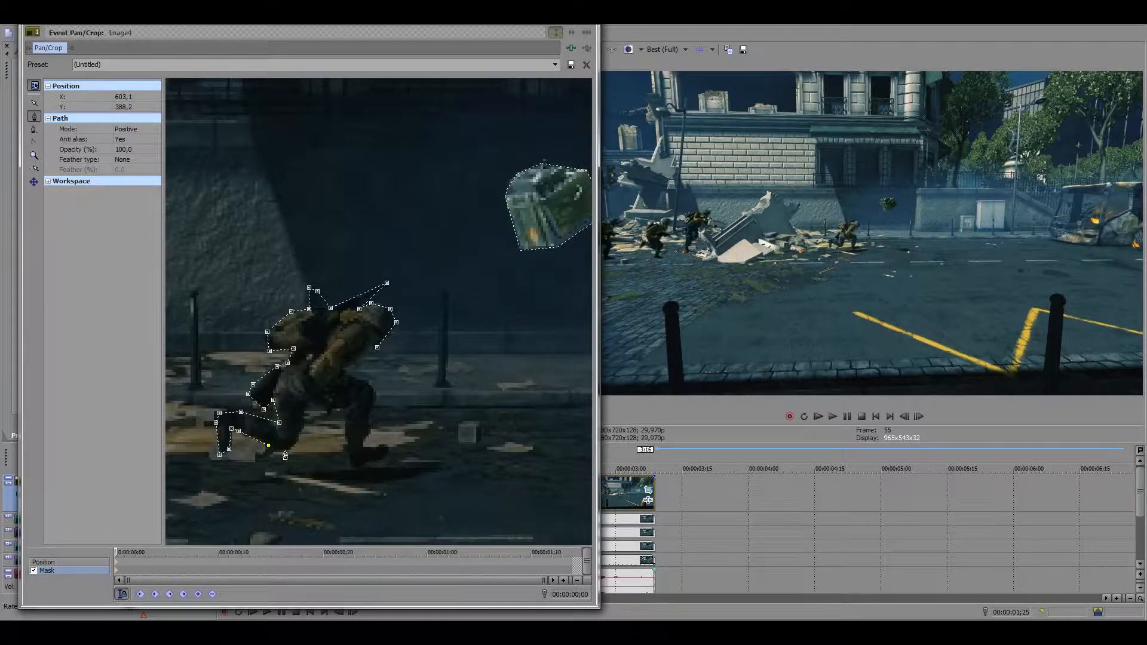
left_click(309, 406)
left_click(368, 412)
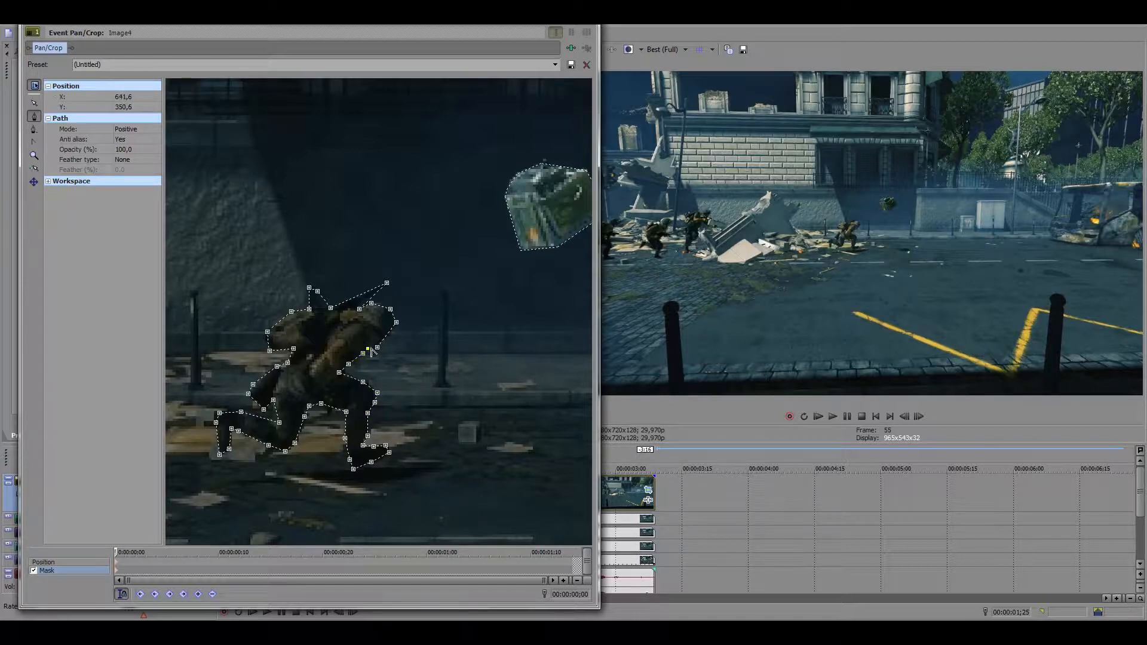
left_click(368, 350)
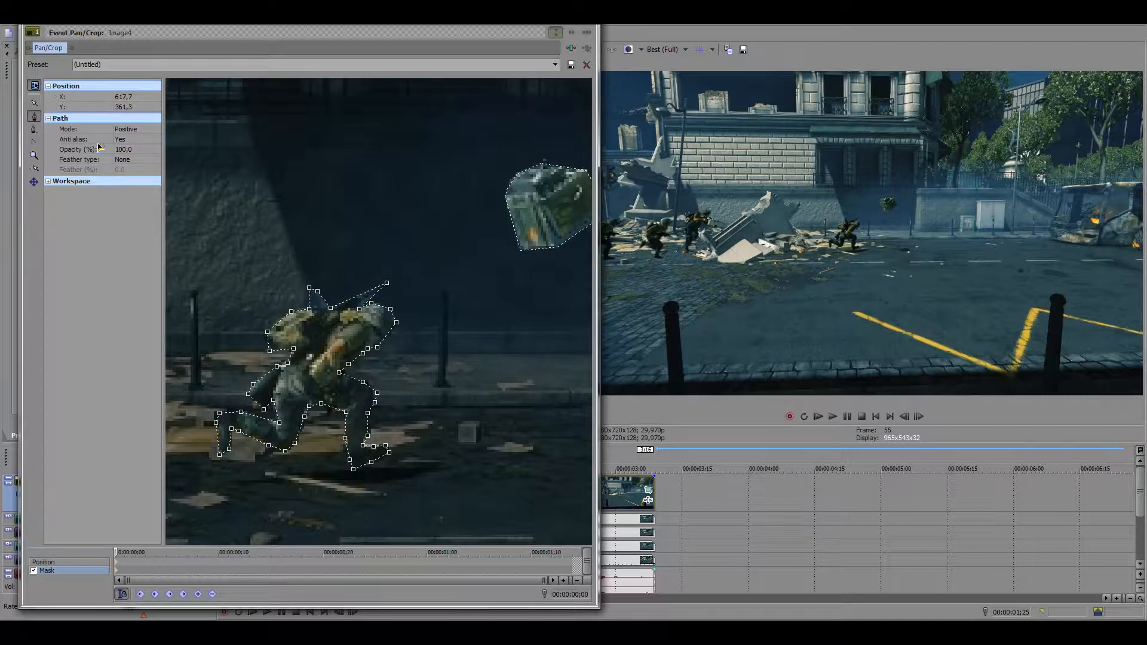
Step: Feather the soldier mask on both sides by 0,5 %
left_click(130, 159)
left_click(131, 183)
left_click(127, 169)
type("0,5")
key("Return")
Step: Feather the crate mask on both sides by 0,5 % and close the Pan/Crop editor
left_click(505, 198)
left_click(128, 159)
left_click(126, 190)
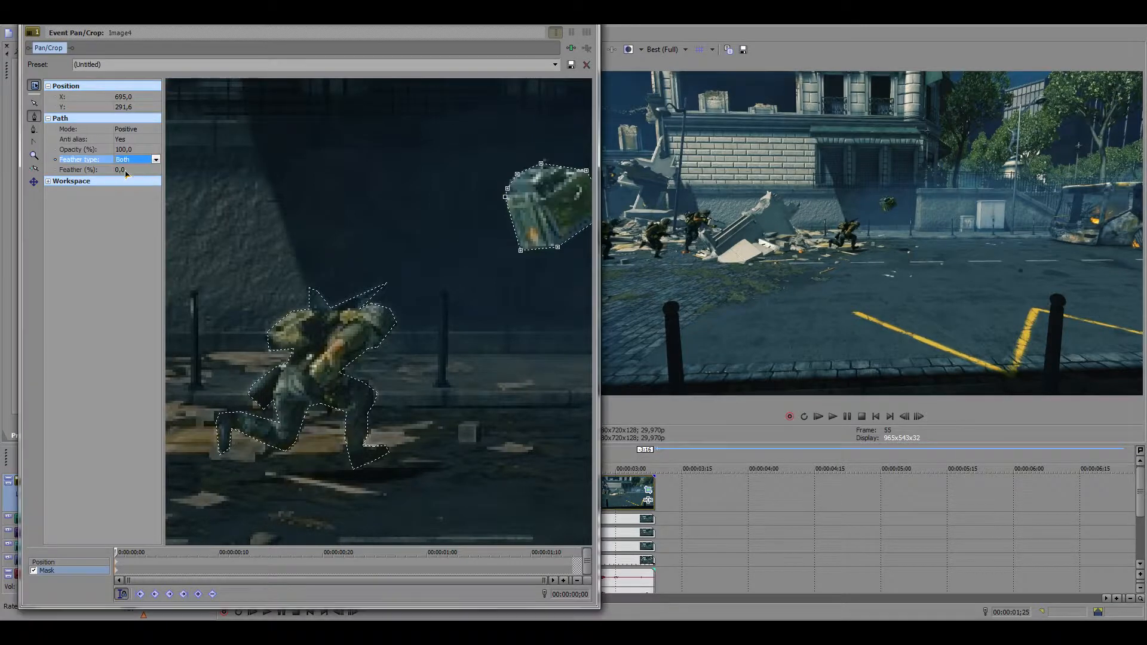
key("Return")
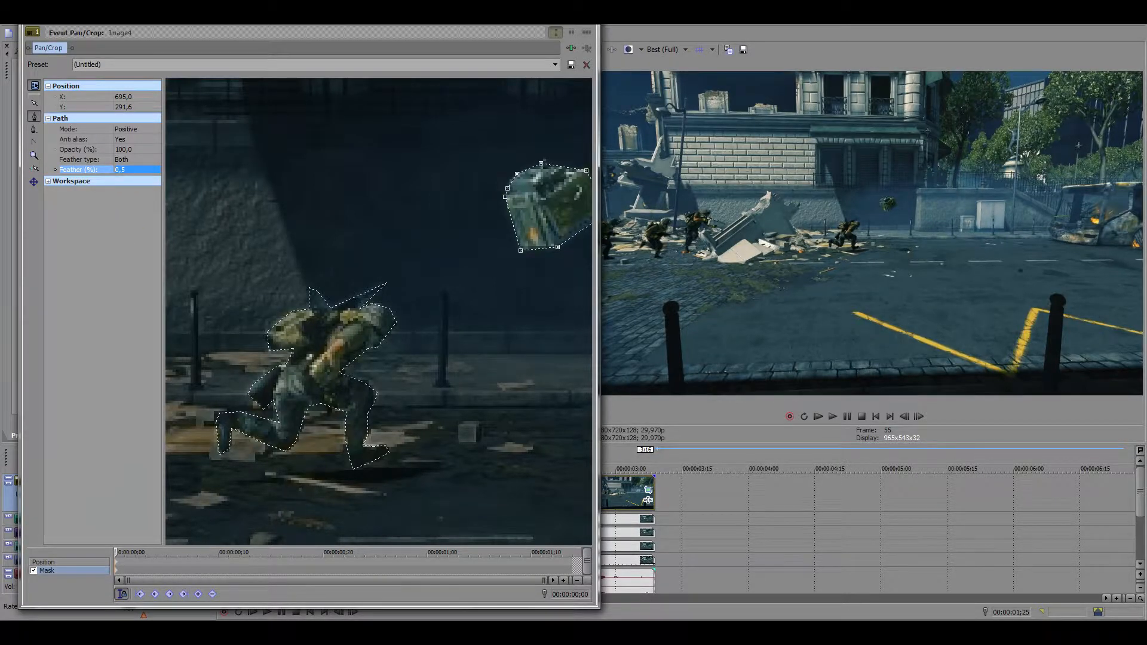
left_click(587, 19)
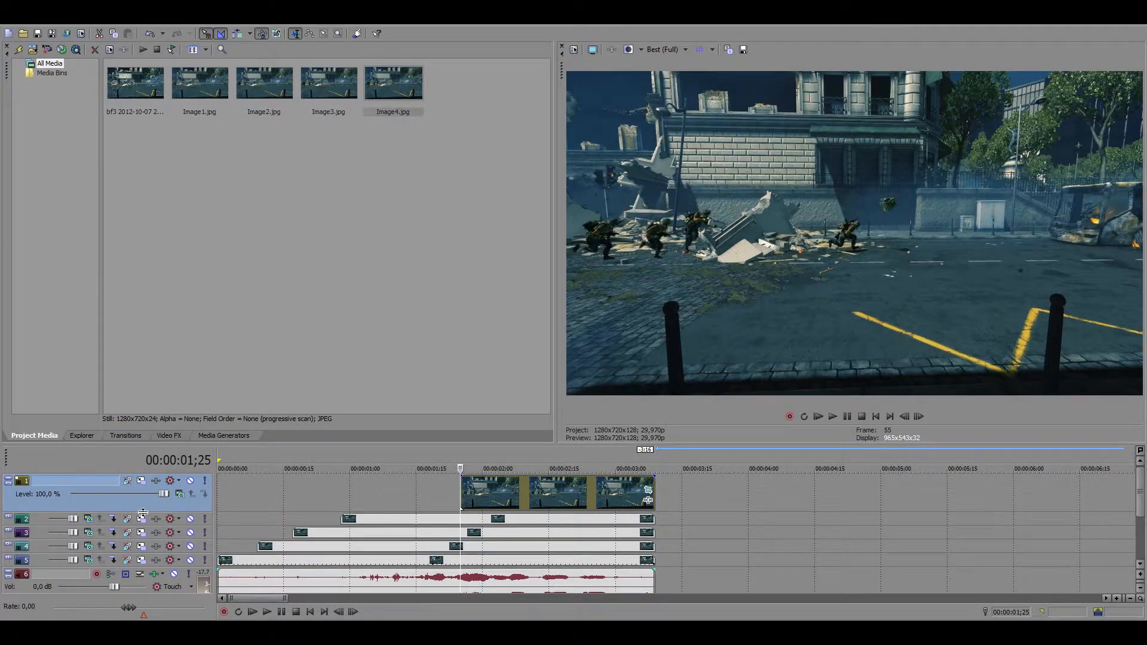
Step: Reduce the Image4 track to minimum height and play the composite from near its start
left_click_drag(142, 513, 143, 487)
left_click(226, 494)
key("space")
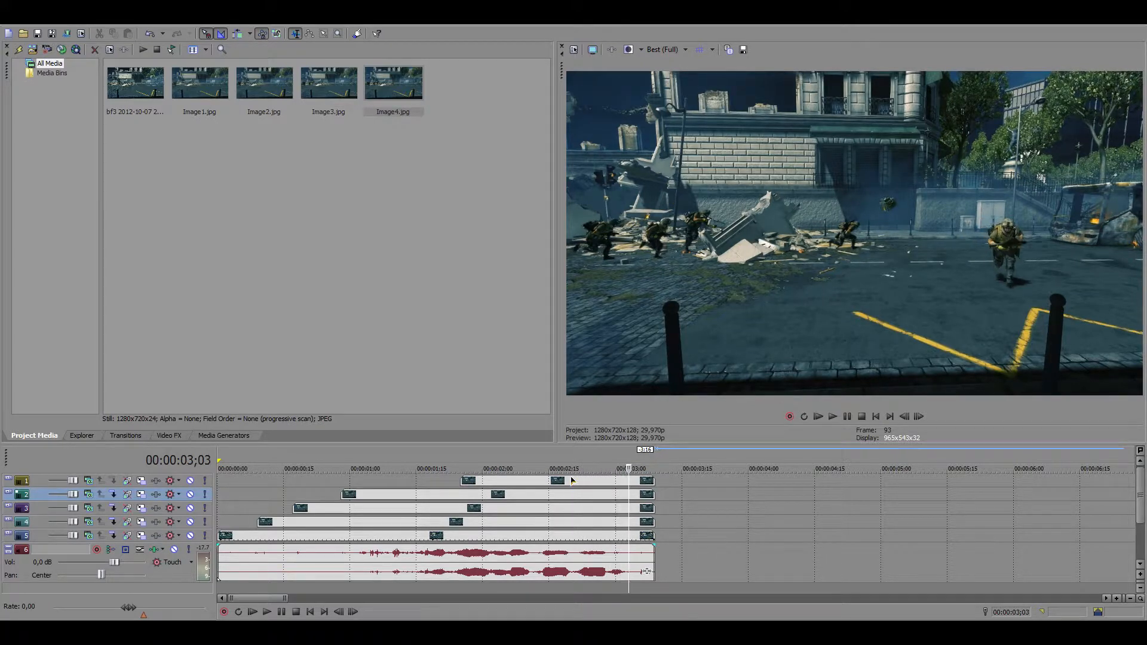
Step: Step back frame by frame from 00:00:03;03 to 00:00:02;05 to examine the running soldier against his frozen clones
key("Right")
key("Left")
key("Left")
key("Left")
key("Left")
key("Left")
key("Left")
key("Left")
key("Left")
key("Left")
key("Left")
key("Left")
key("Left")
key("Left")
key("Left")
key("Left")
key("Left")
key("Left")
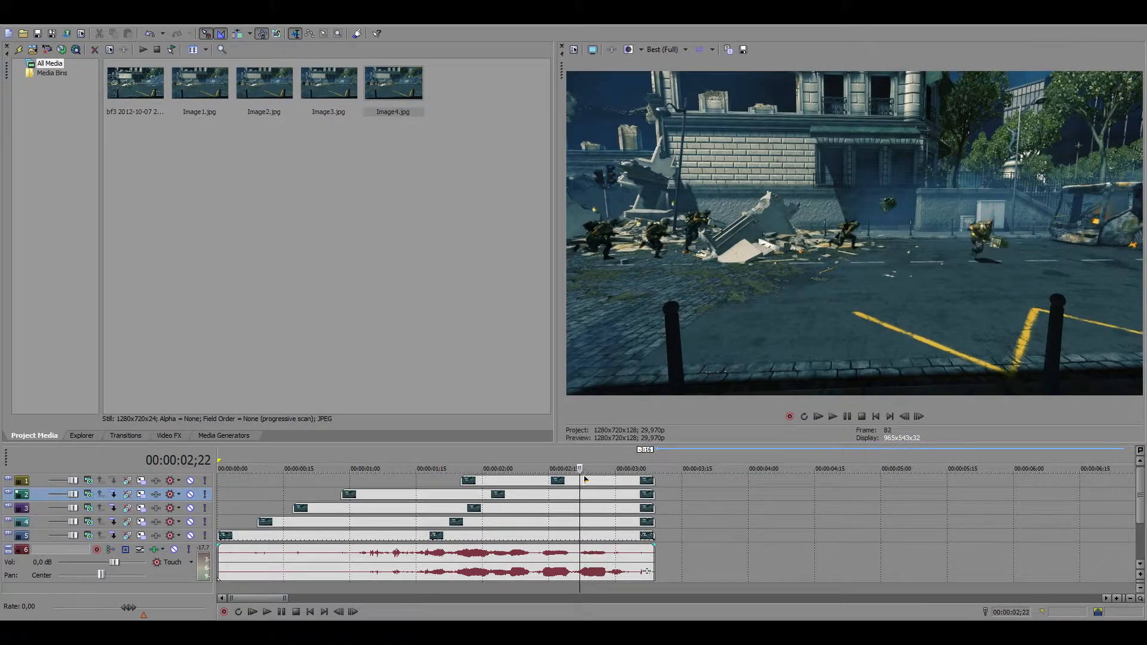
key("Left")
key("Left")
key("Left")
key("Left")
key("Left")
key("Left")
key("Left")
key("Left")
key("Left")
key("Left")
key("Left")
key("Left")
key("Left")
key("Left")
key("Left")
key("Left")
key("Left")
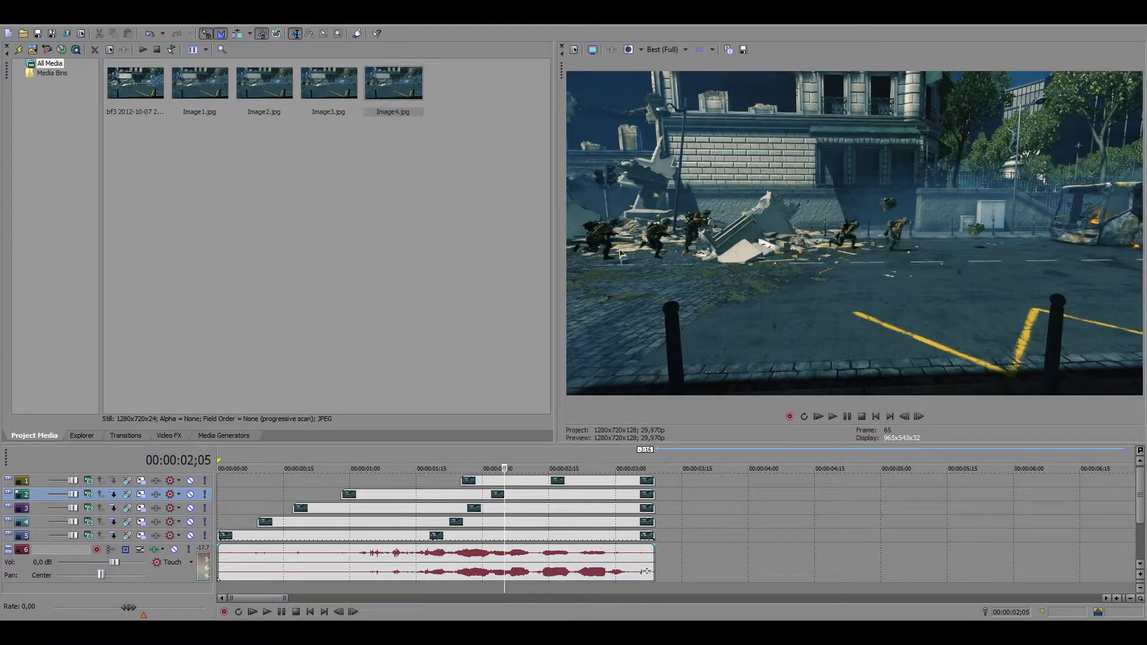
Step: Replay the opening of the composite and examine where the first clone appears at 00:00:00;09
left_click(239, 539)
key("Right")
key("Right")
key("Right")
key("Right")
key("space")
left_click(297, 522)
key("space")
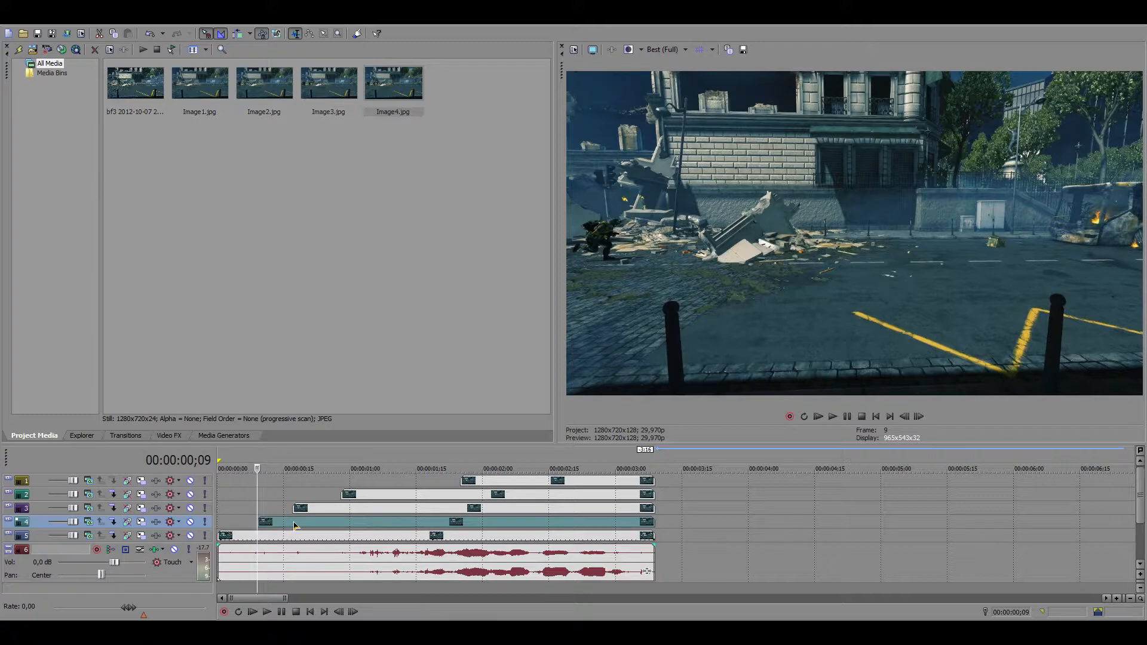
Step: Add fade-outs to the Image1 to Image4 stills, starting at 00:00:00;17, 00:00:00;28, 00:00:01;25 and 00:00:03;03 respectively
left_click(292, 521)
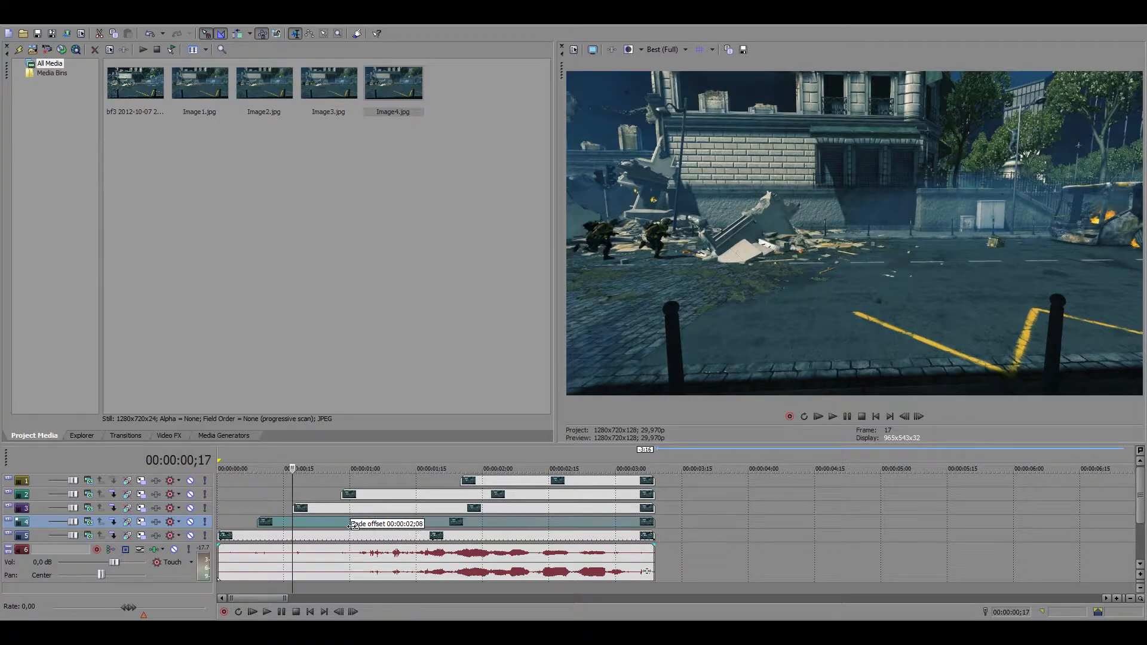
left_click(341, 508)
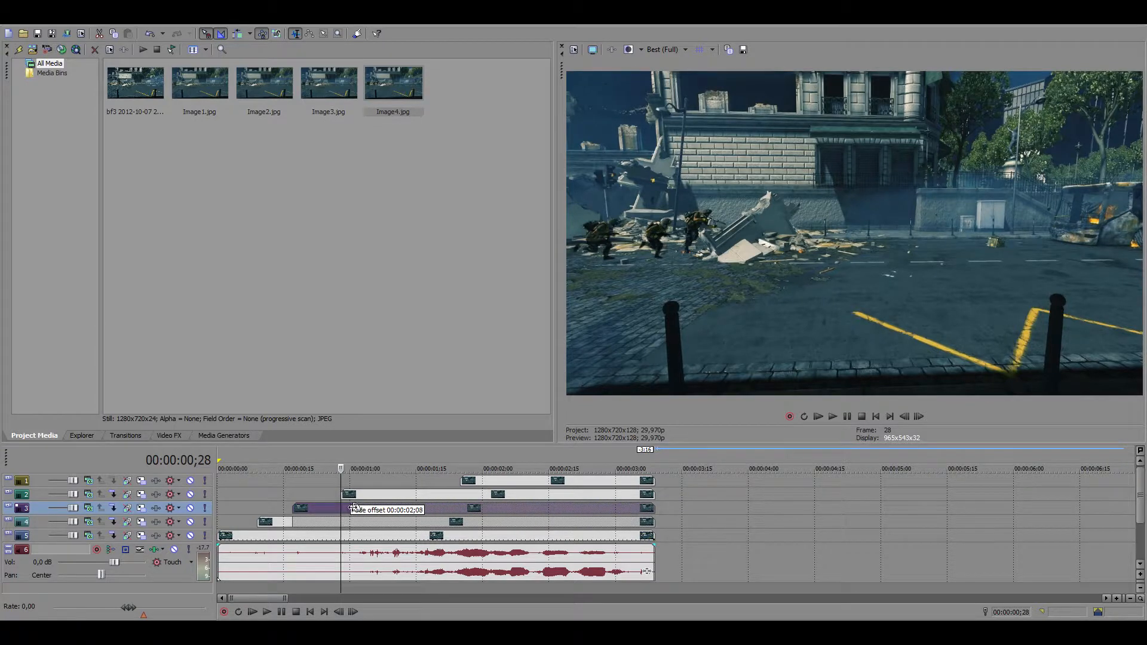
left_click(460, 494)
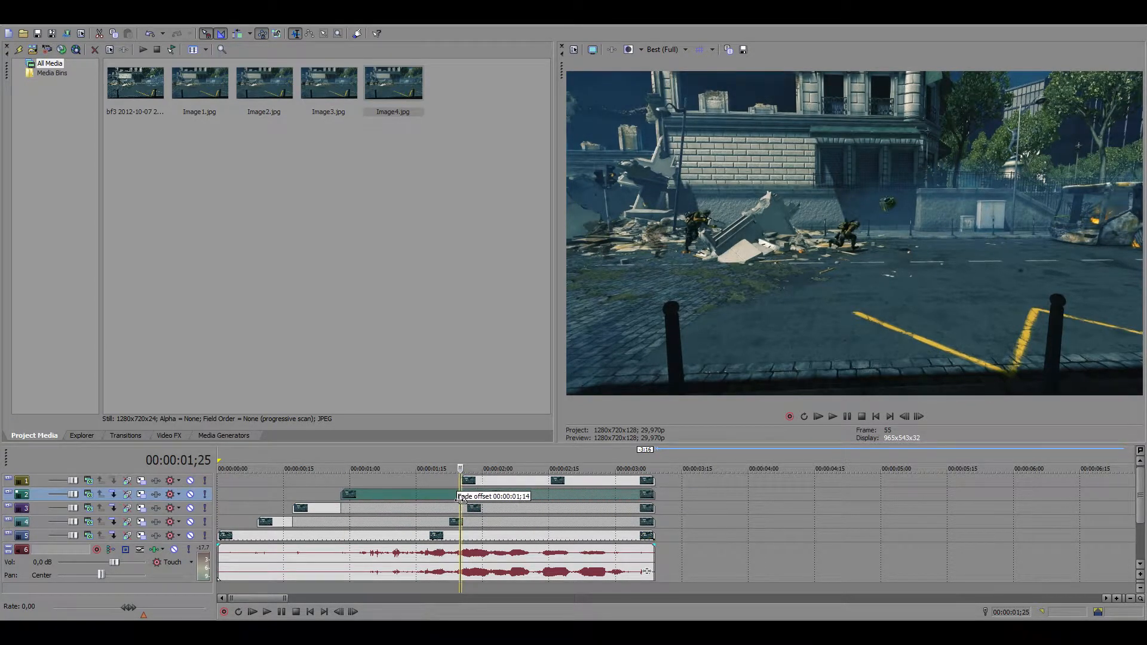
left_click(579, 481)
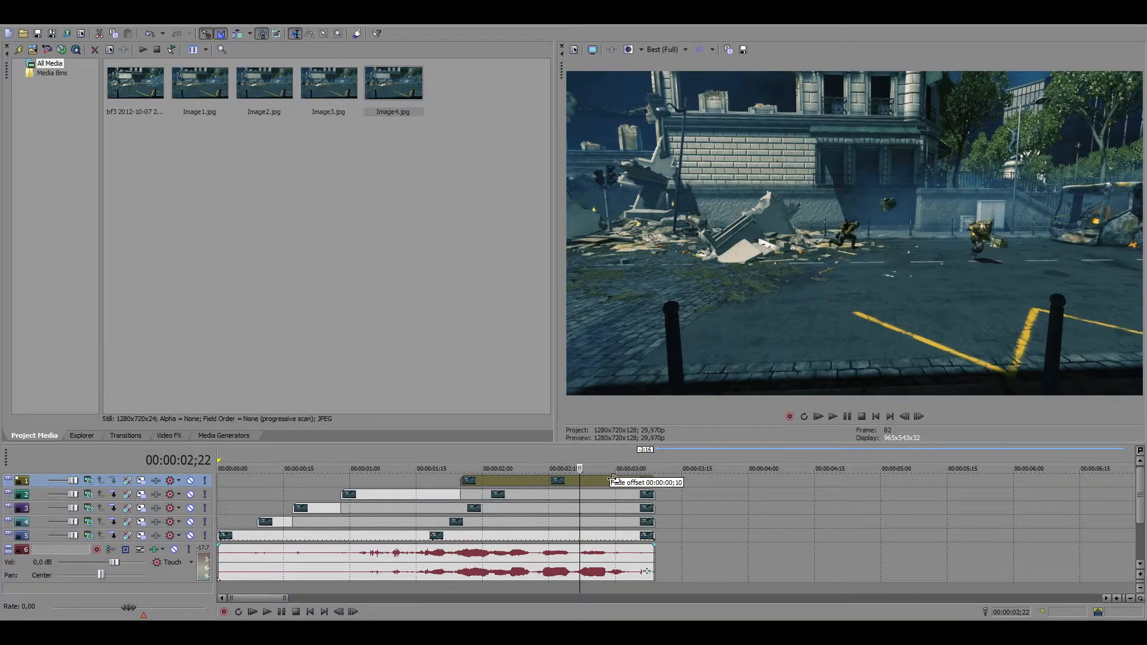
left_click(628, 485)
Step: Try an audio fade-out starting at about 00:00:03;03 and step through the closing frames
left_click_drag(654, 545, 634, 539)
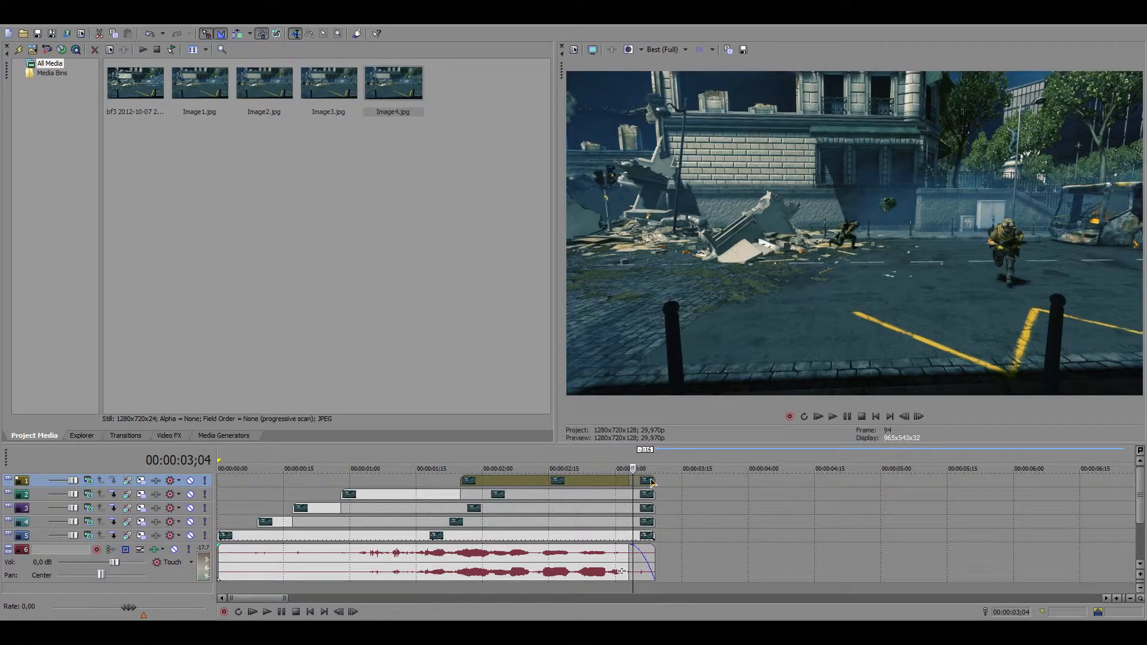
key("Left")
key("Left")
key("Left")
key("Left")
key("Left")
key("Left")
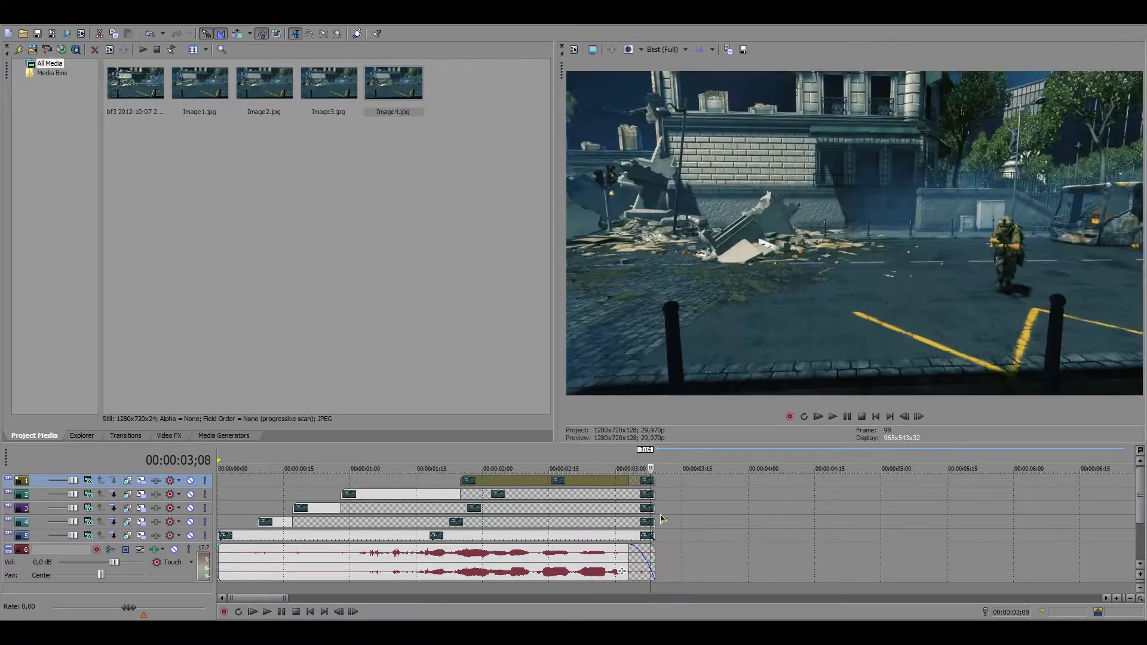
key("Left")
key("Left")
key("Right")
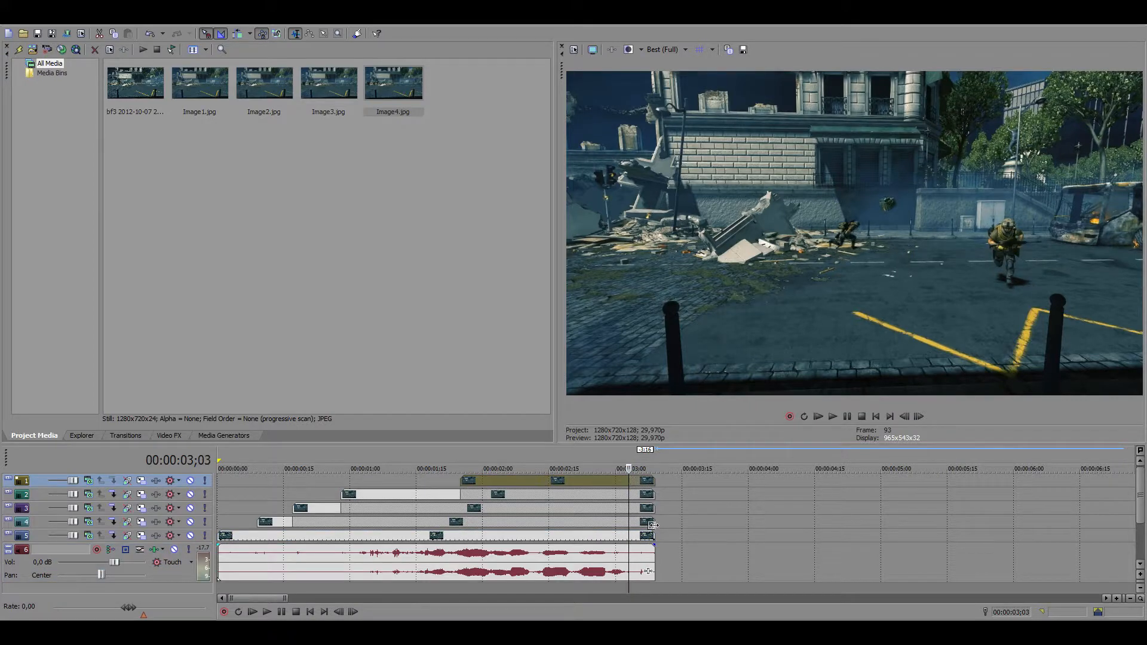
Step: Fade out the gameplay clip from 00:00:03;03 to its end and step through the fade to 00:00:03;06
key("Right")
key("Right")
key("Right")
key("Right")
key("Right")
key("Right")
key("Right")
key("Right")
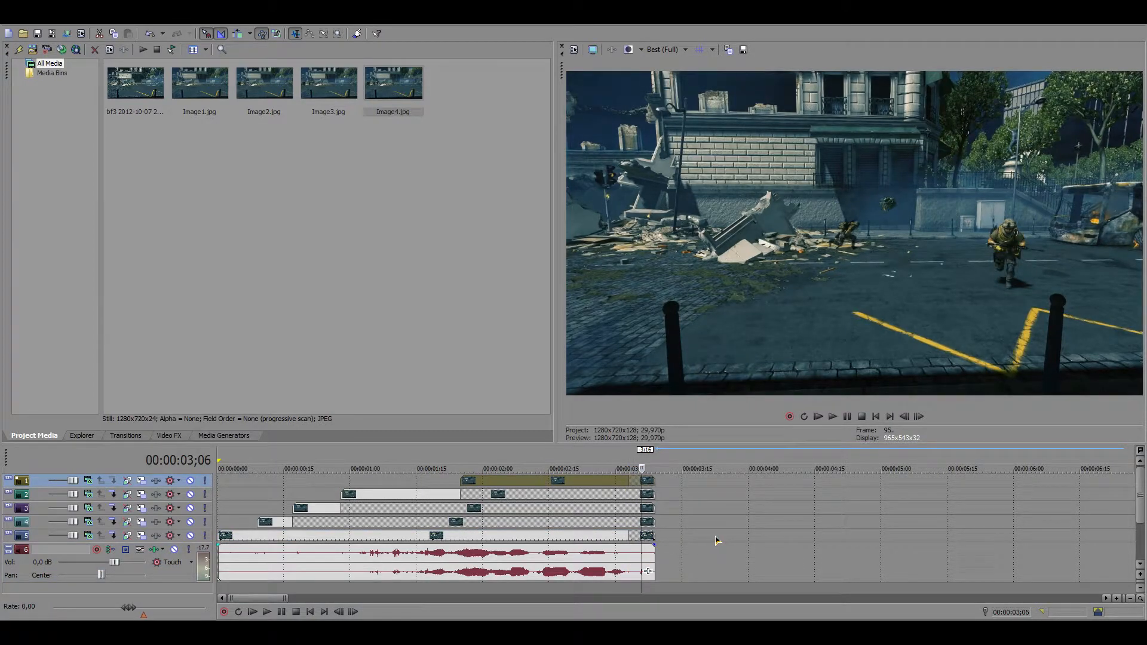
Step: Play the composite from near the start and spot-check each clone's fade-out at several points along the timeline
left_click(251, 488)
key("space")
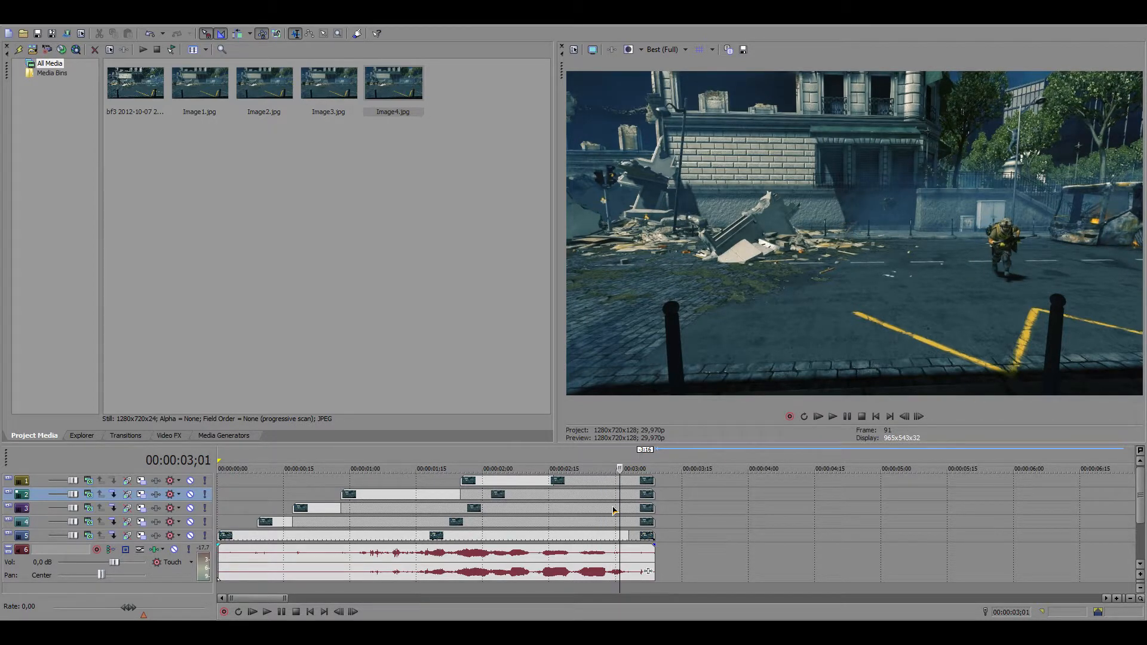
left_click(459, 511)
left_click(403, 512)
left_click(375, 513)
left_click(346, 521)
left_click(306, 525)
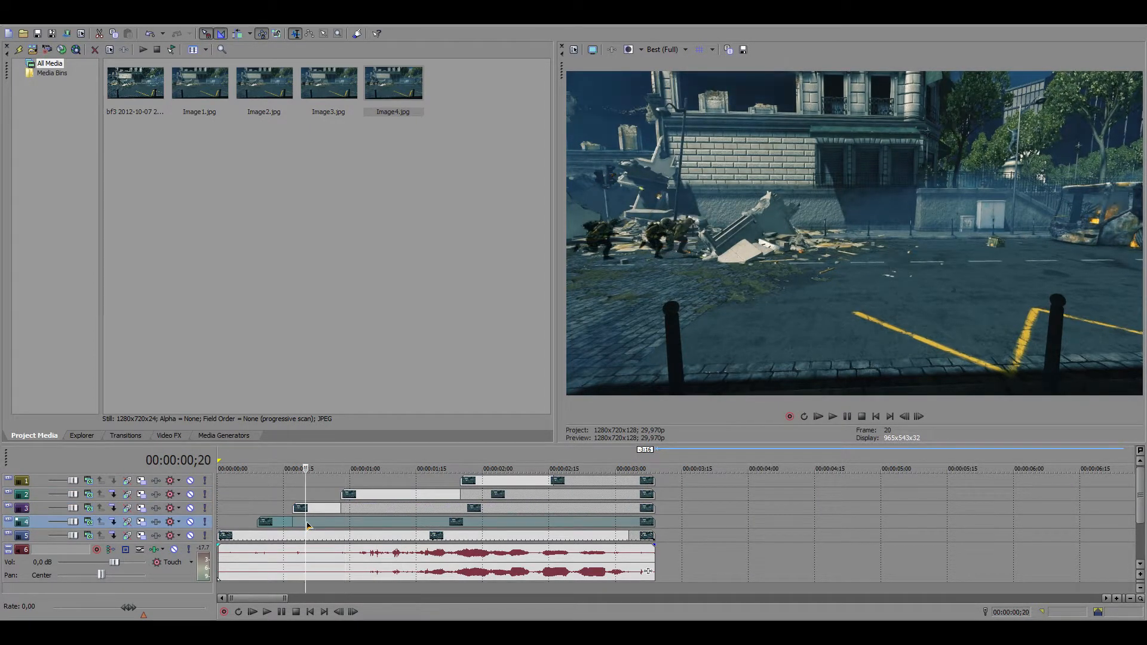
left_click(279, 521)
left_click(377, 521)
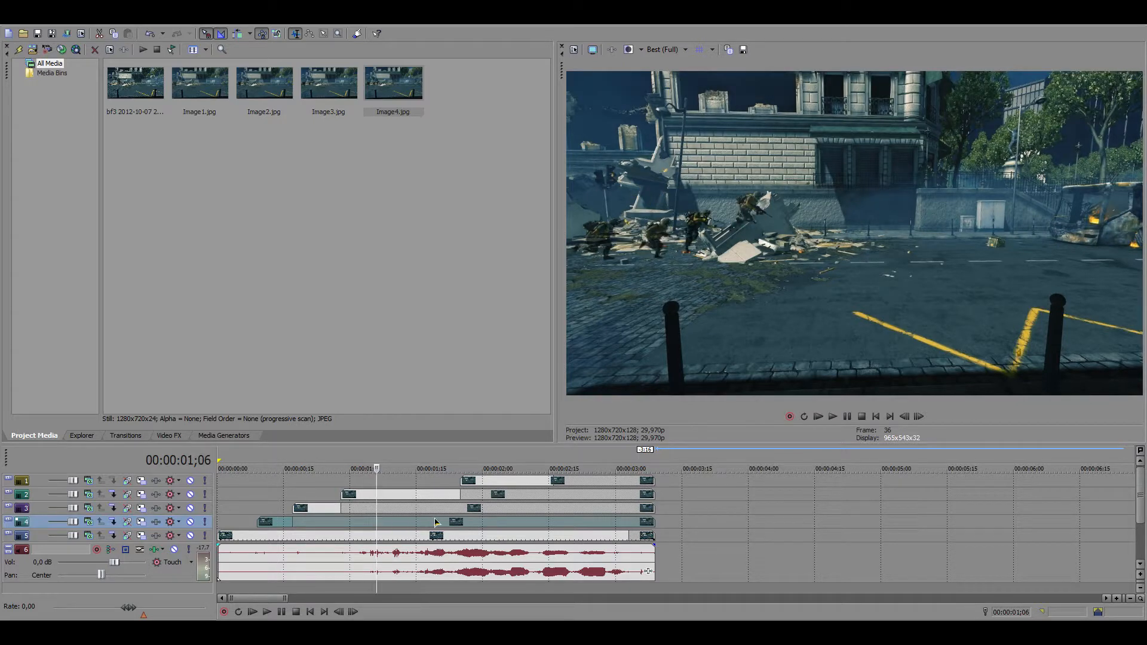
left_click(481, 509)
left_click(504, 496)
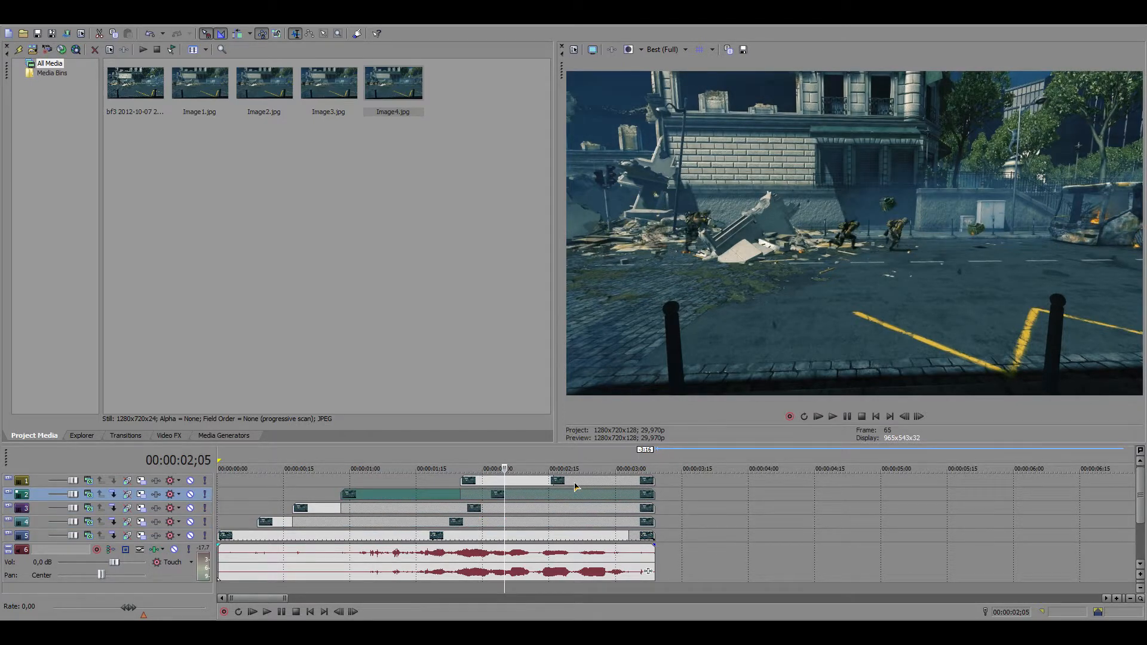
left_click(576, 484)
left_click(633, 480)
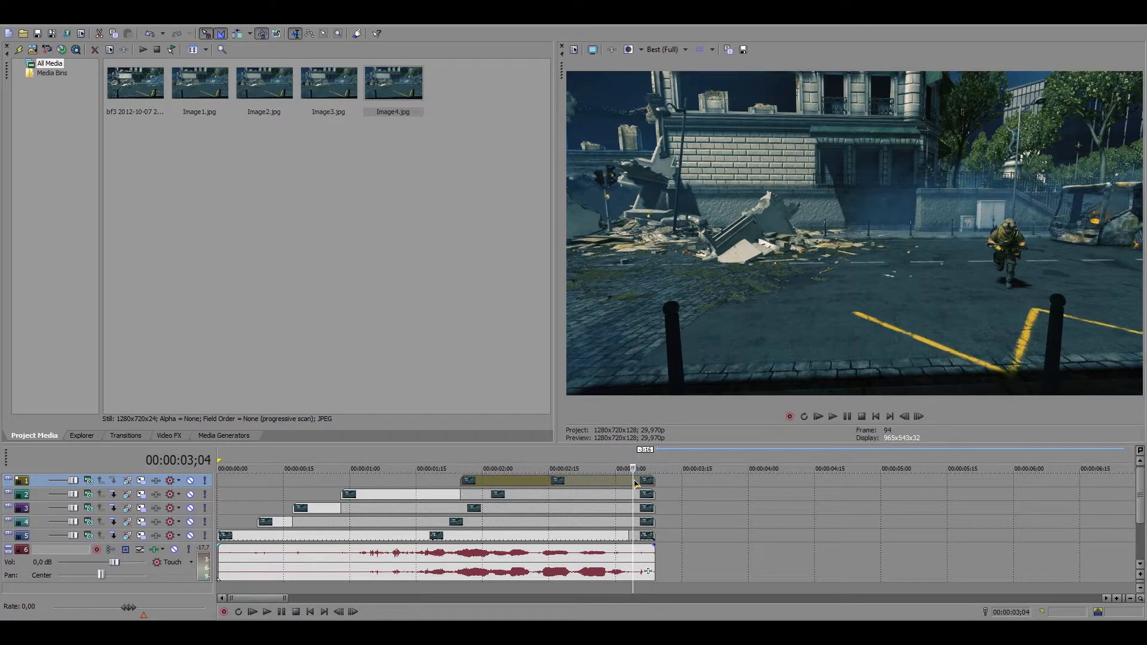